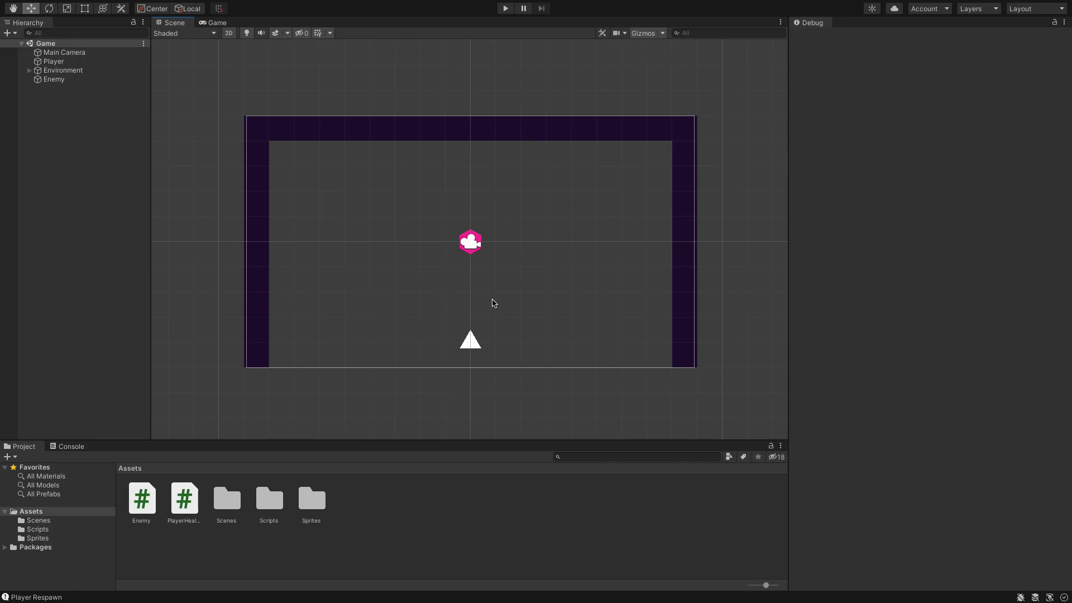
Show the Enemy object's properties in the Normal inspector mode and open its Enemy script in the code editor.
click(80, 81)
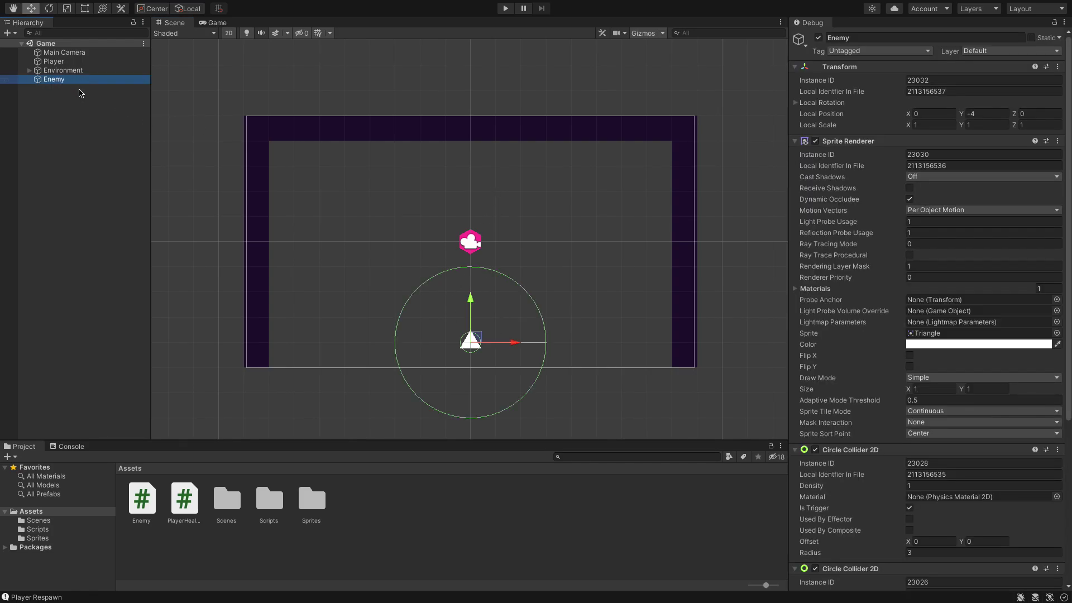
click(1063, 22)
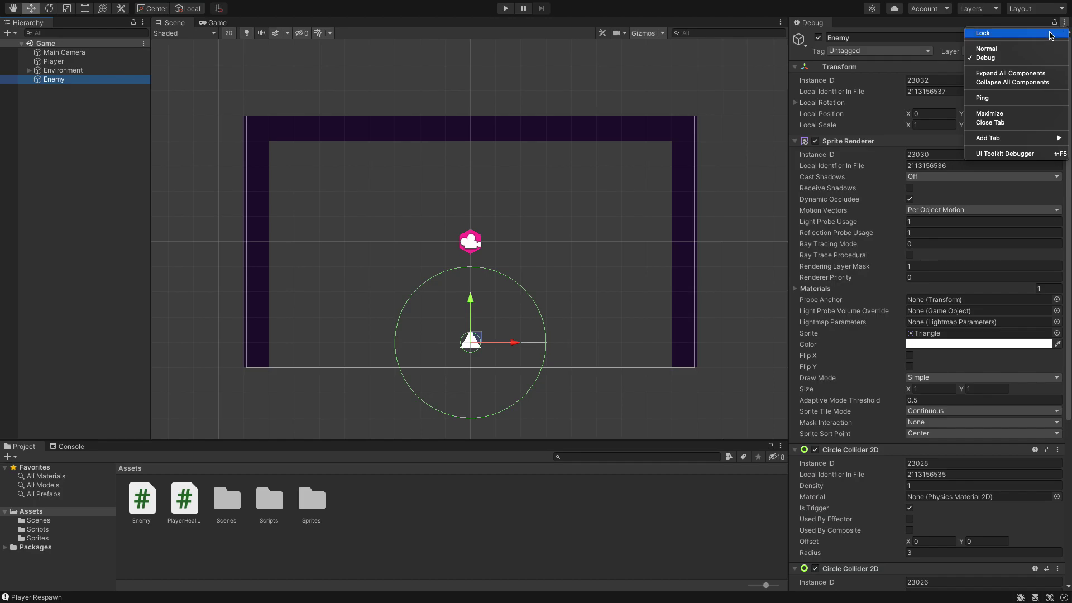
click(987, 48)
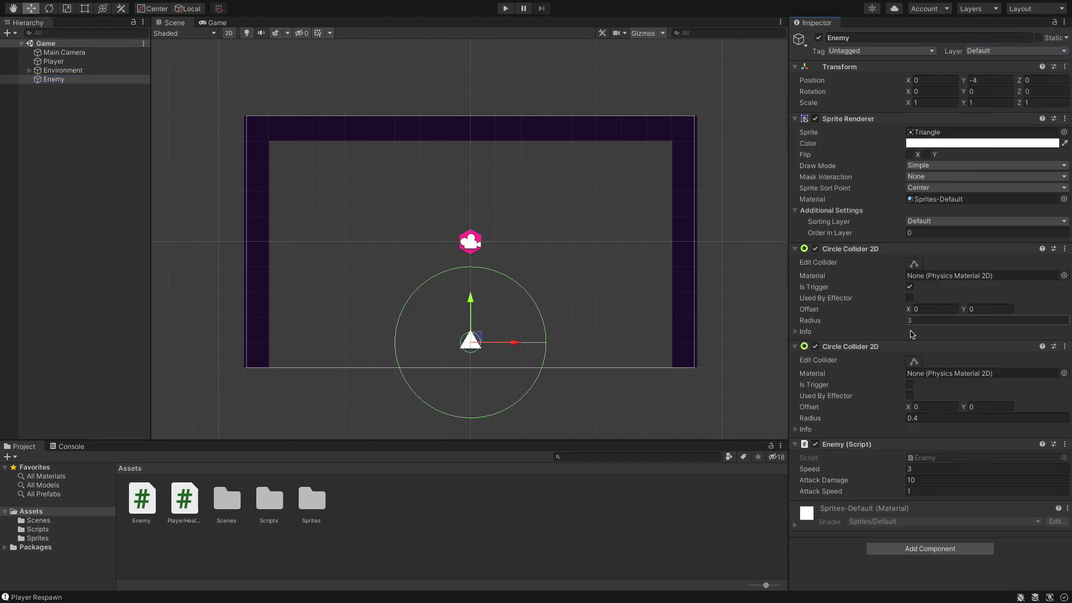
double_click(924, 460)
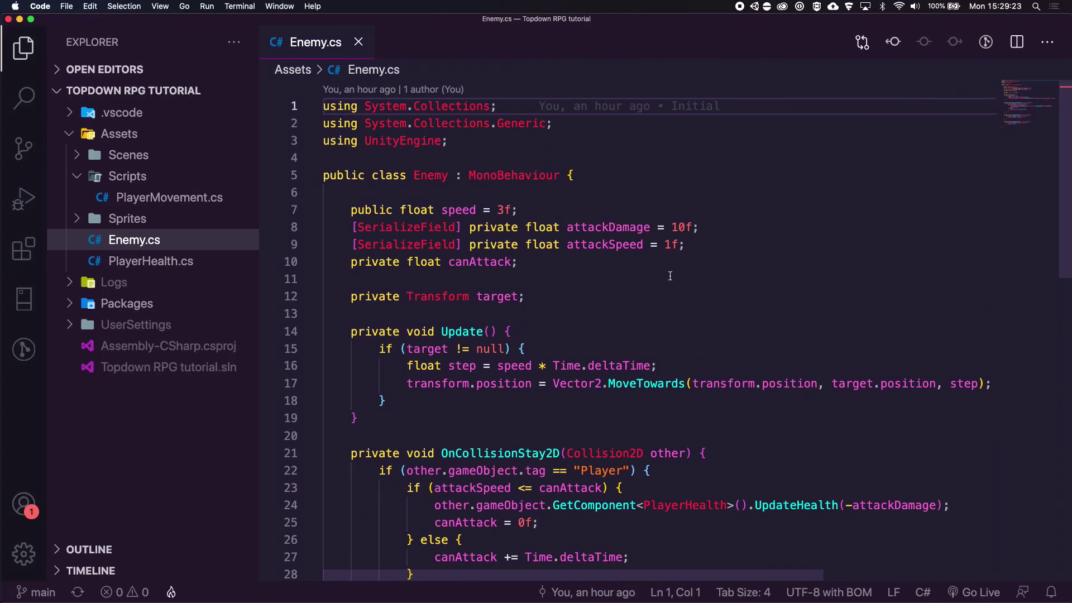
Examine the Enemy script, focusing on the OnCollisionStay2D method and its attack-speed condition for damaging the player.
scroll(389, 210, down, 4)
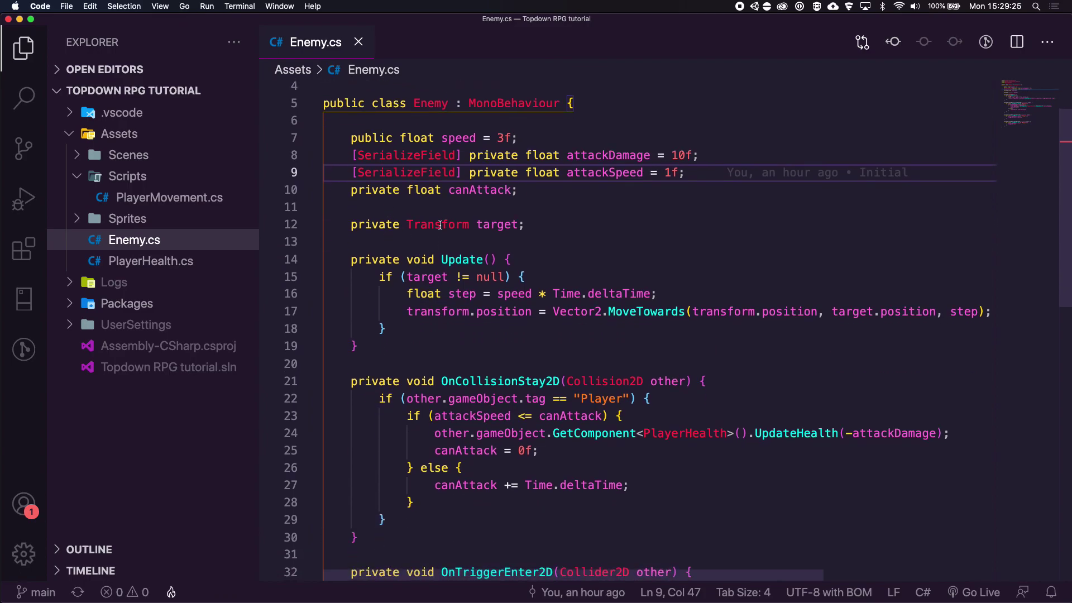
scroll(451, 307, up, 2)
scroll(433, 334, down, 2)
click(505, 372)
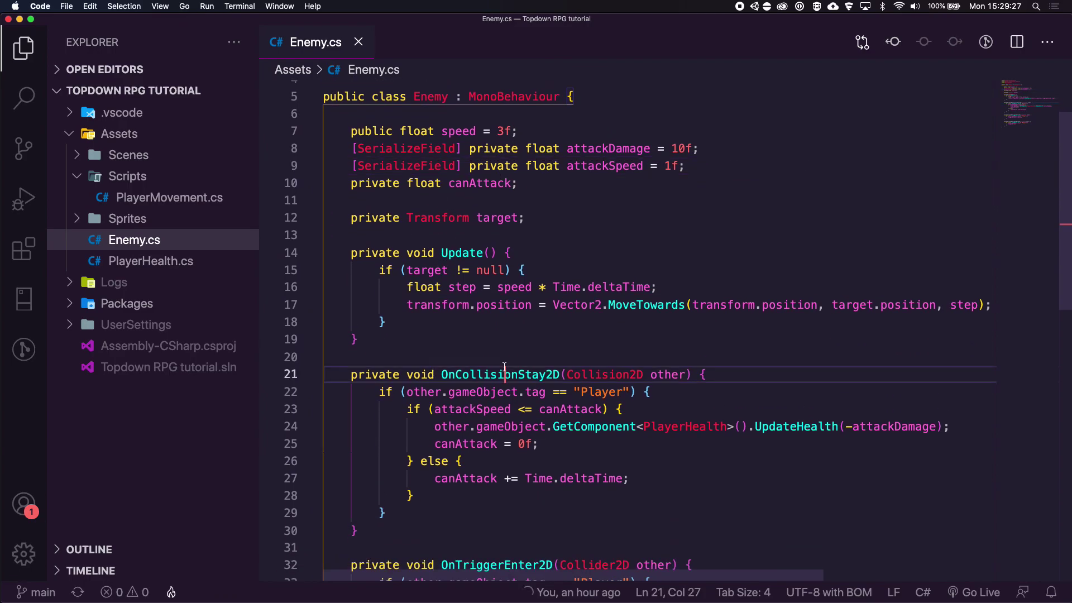
scroll(505, 373, down, 5)
drag(442, 285, 560, 287)
click(561, 287)
drag(470, 304, 484, 407)
click(484, 407)
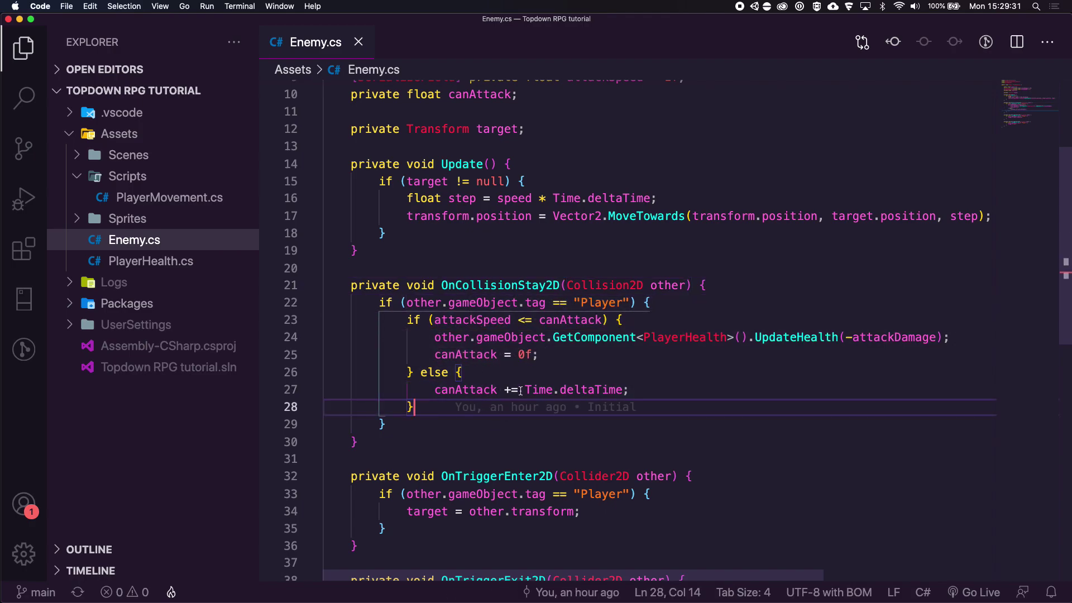
drag(381, 305, 467, 414)
click(469, 419)
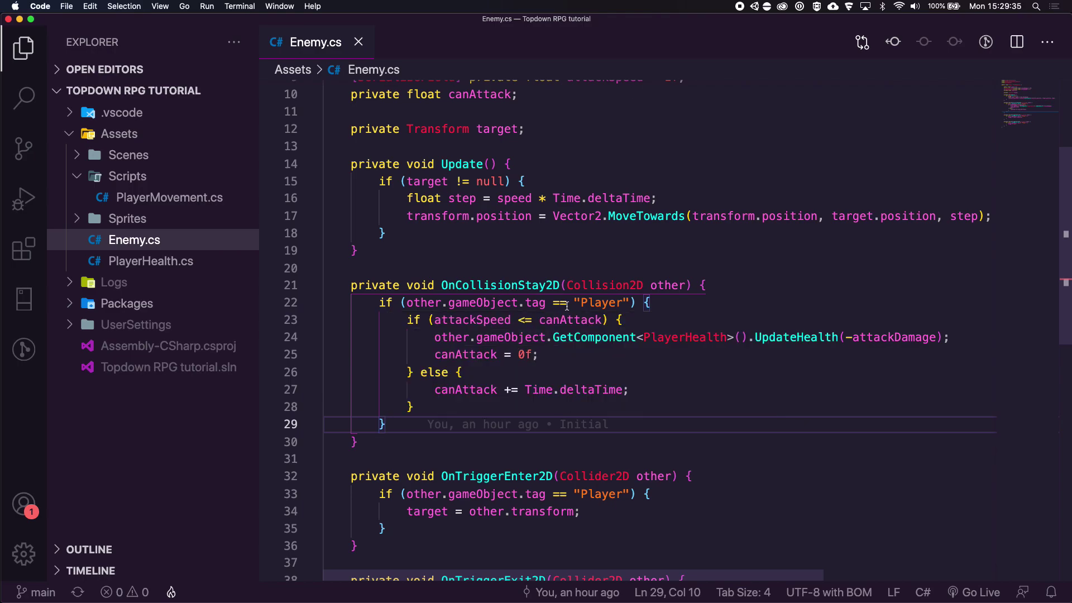
drag(381, 304, 430, 426)
click(422, 428)
scroll(514, 383, down, 2)
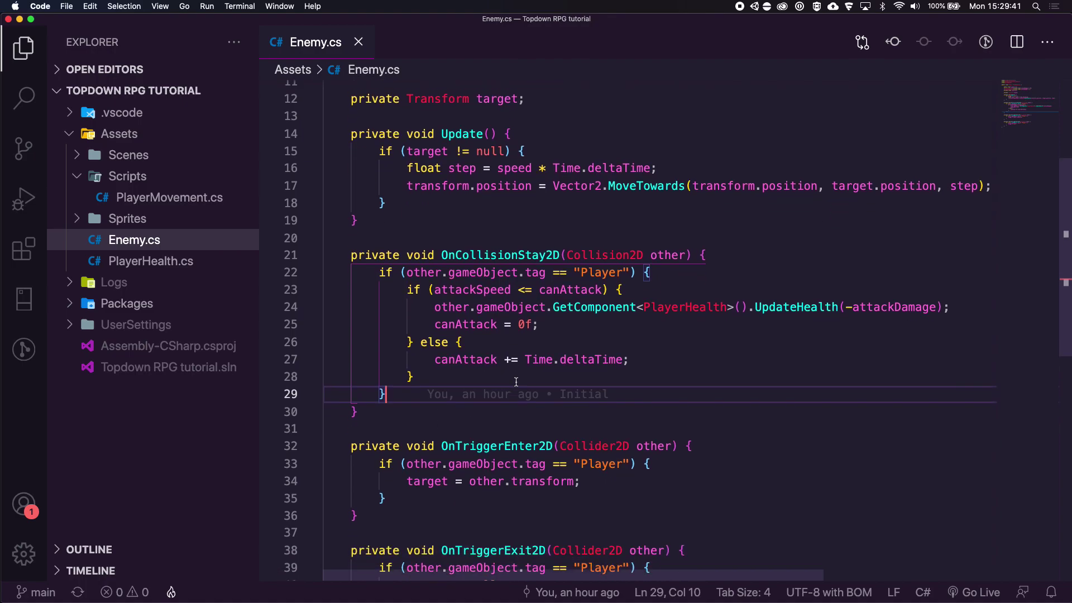
scroll(542, 332, up, 3)
click(523, 305)
drag(517, 305, 544, 306)
click(544, 306)
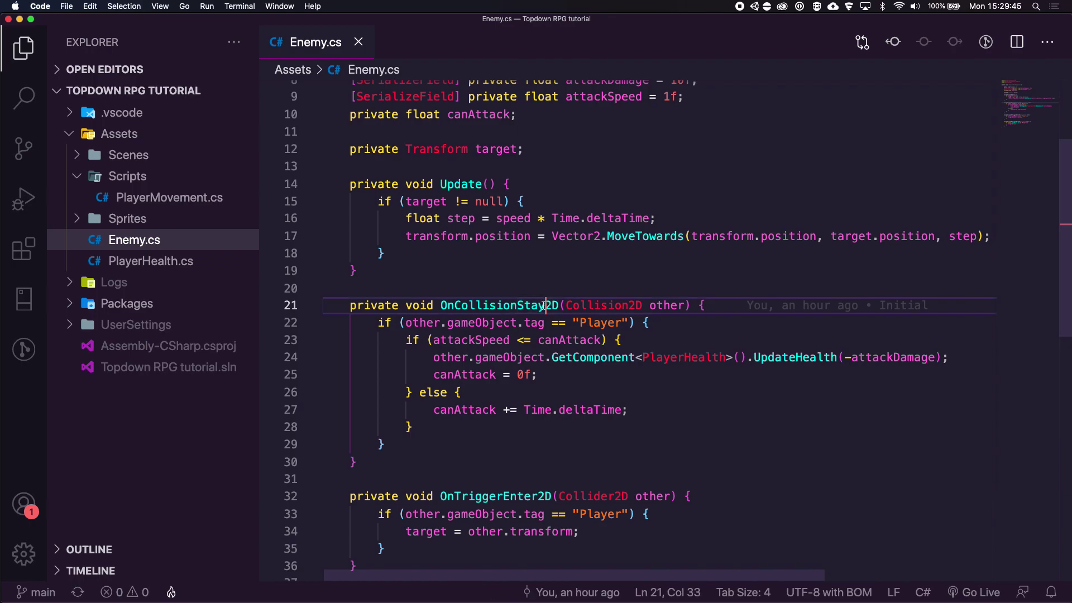
Duplicate the whole OnCollisionStay2D method, placing the copy directly above the original with a blank line between them.
drag(369, 454, 350, 306)
key(cmd+c)
key(Up)
key(Left)
key(Return)
key(Return)
key(cmd+v)
Rename the upper copy of the collision method to OnCollisionEnter2D and save the Enemy script.
click(543, 304)
key(Delete)
key(BackSpace)
key(BackSpace)
key(BackSpace)
text(Enter)
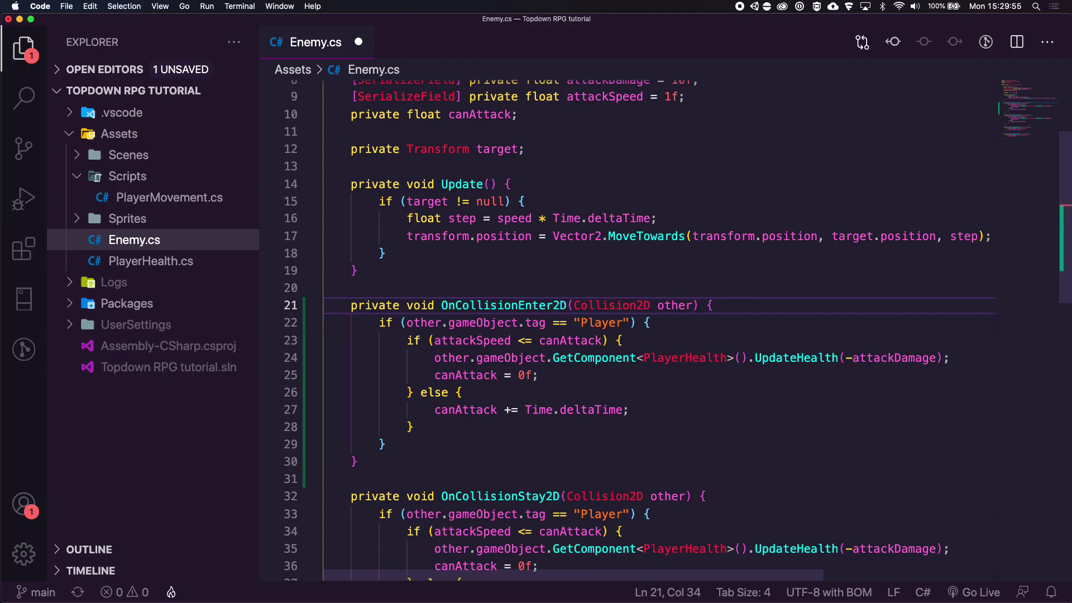
key(cmd+s)
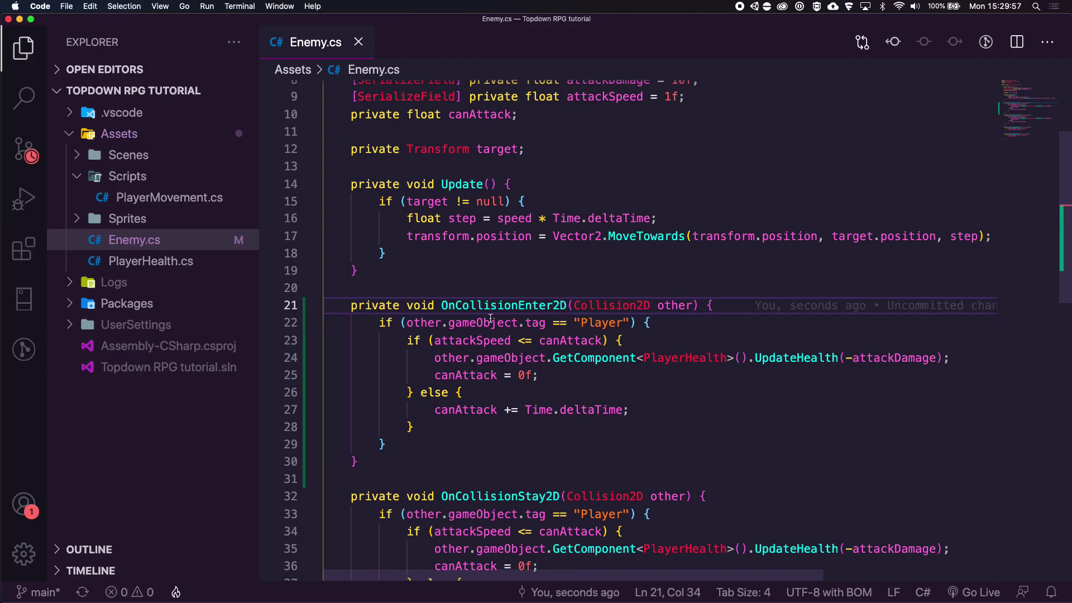
Review the attack condition and player tag check in OnCollisionEnter2D, and look over the methods below it.
click(544, 376)
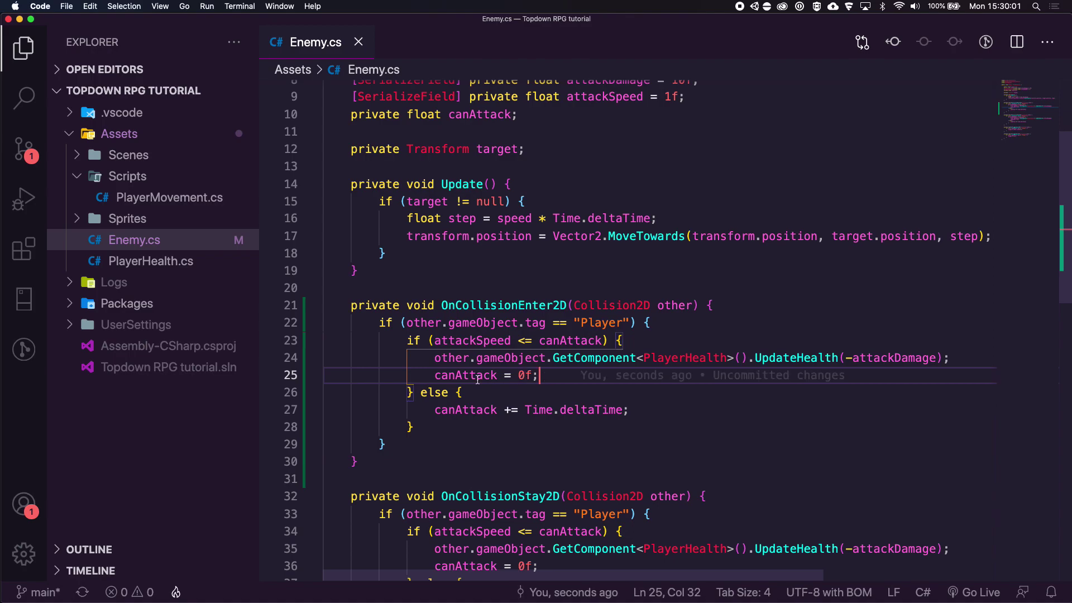
drag(427, 343, 440, 434)
click(440, 434)
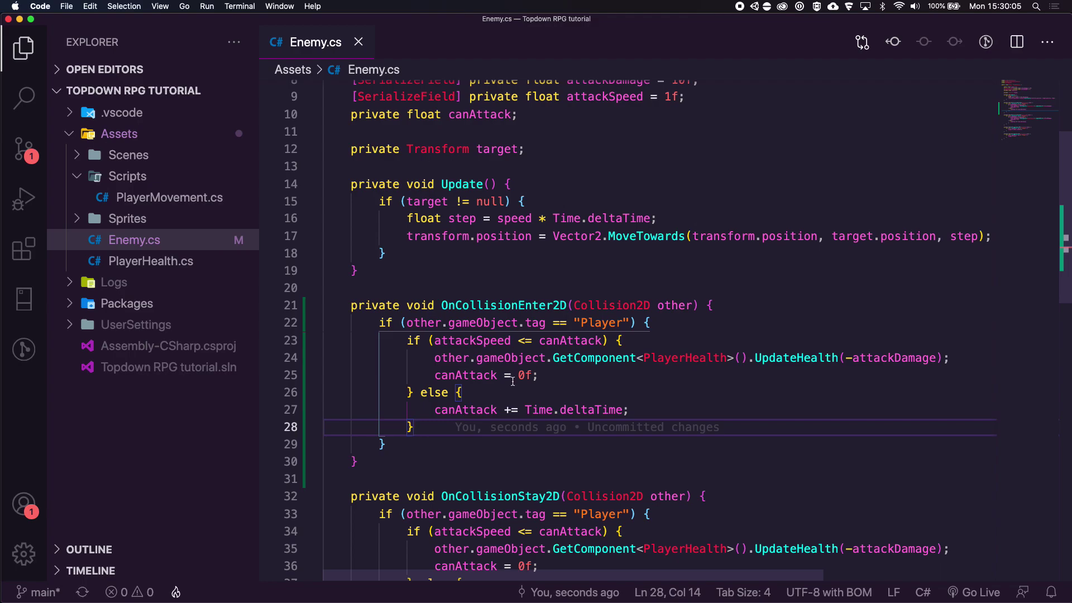
scroll(492, 360, down, 3)
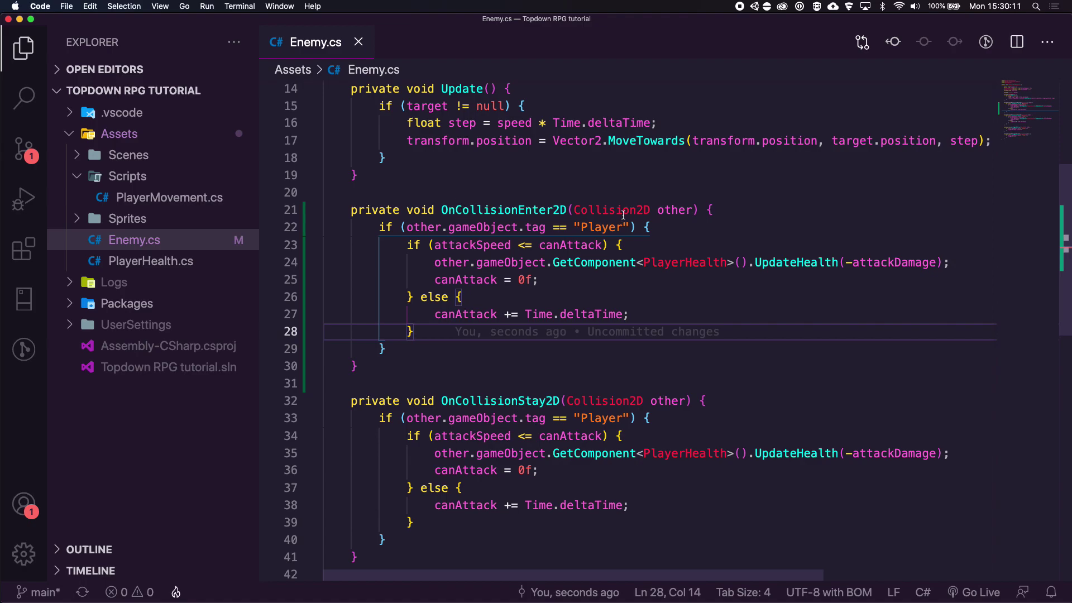
double_click(597, 227)
double_click(564, 210)
click(581, 226)
scroll(582, 226, down, 8)
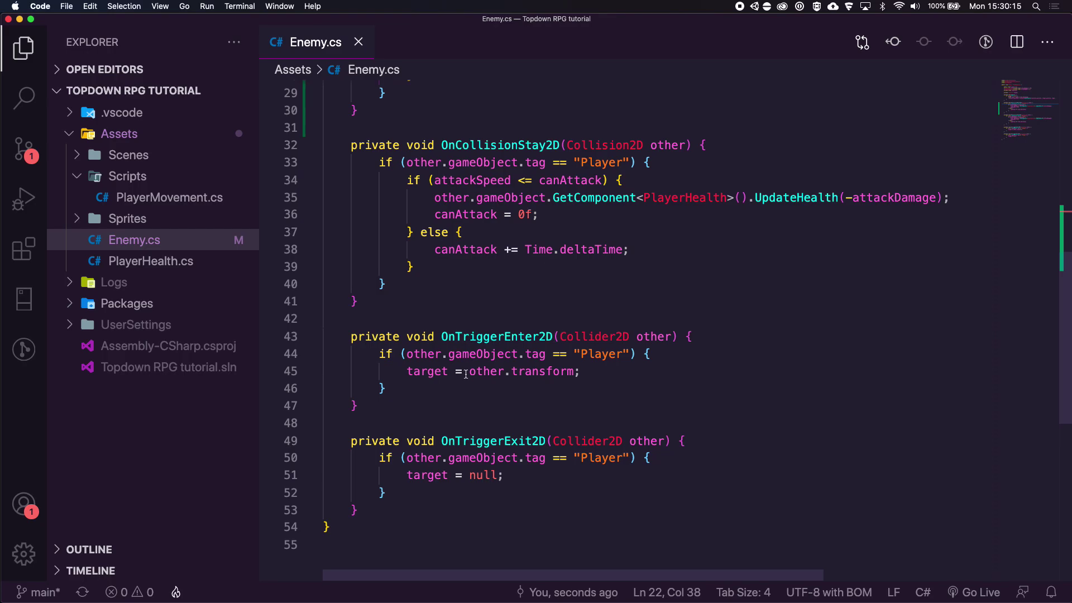
scroll(468, 373, up, 10)
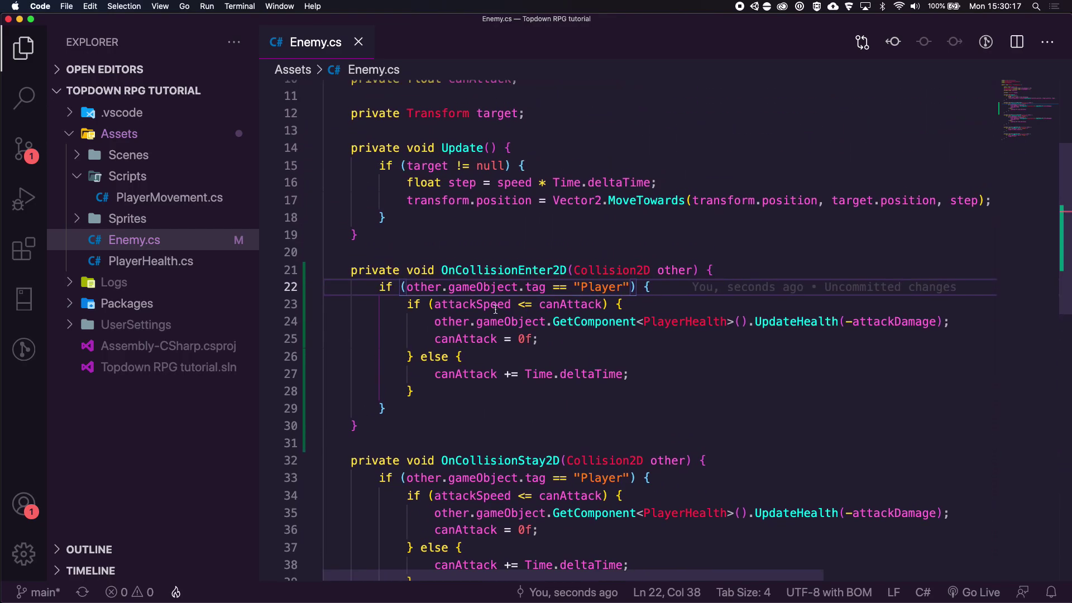
Rename the Enemy script's Update method, which holds the MoveTowards code, to FixedUpdate.
mouse_move(352, 177)
mouse_down()
mouse_move(395, 252)
mouse_move(353, 177)
mouse_up()
click(394, 251)
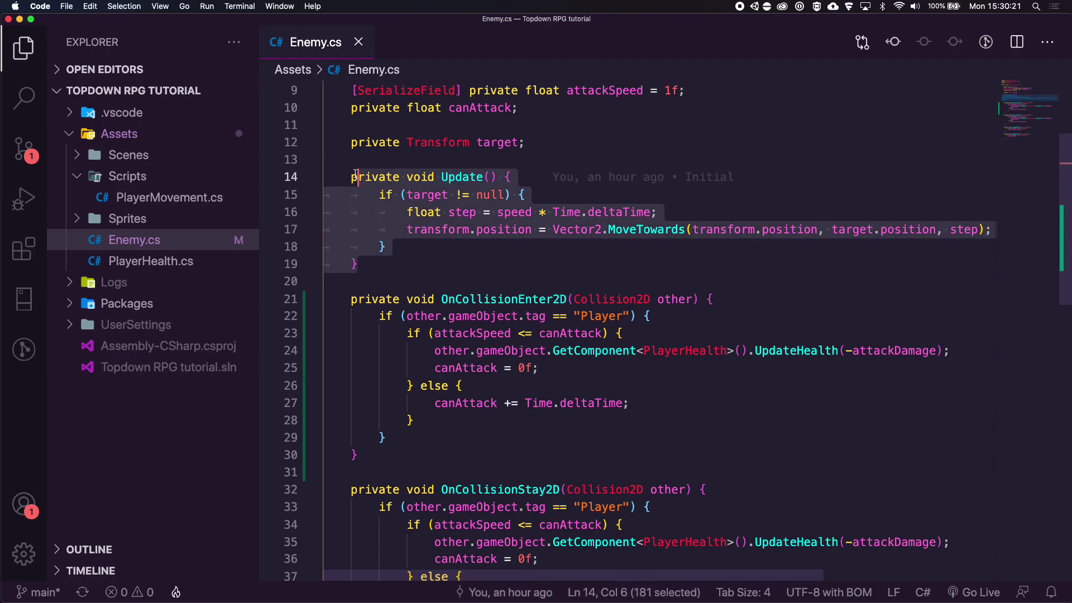
click(350, 176)
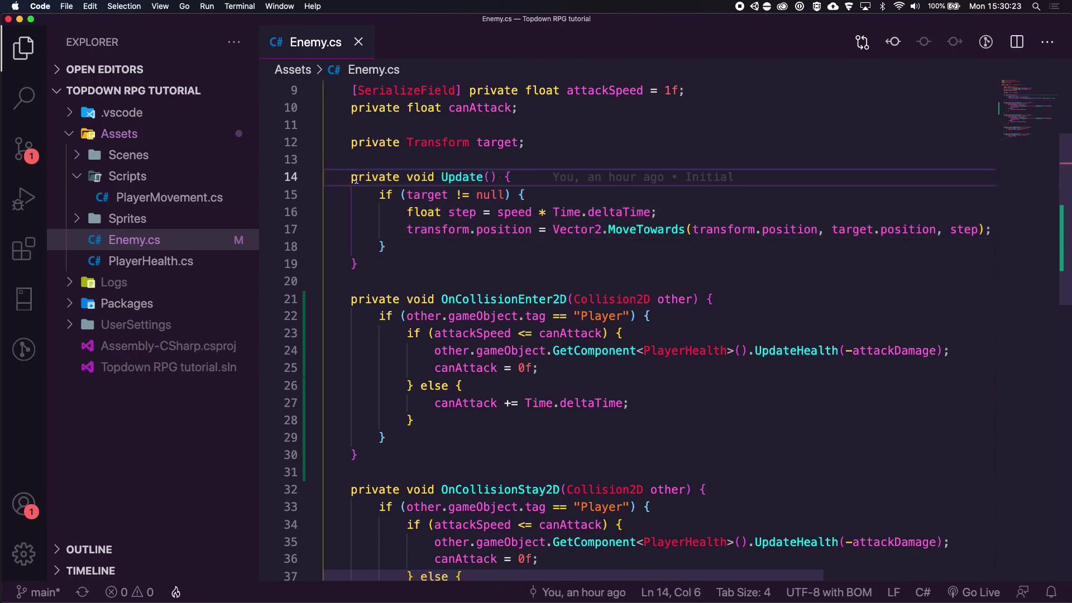
click(443, 177)
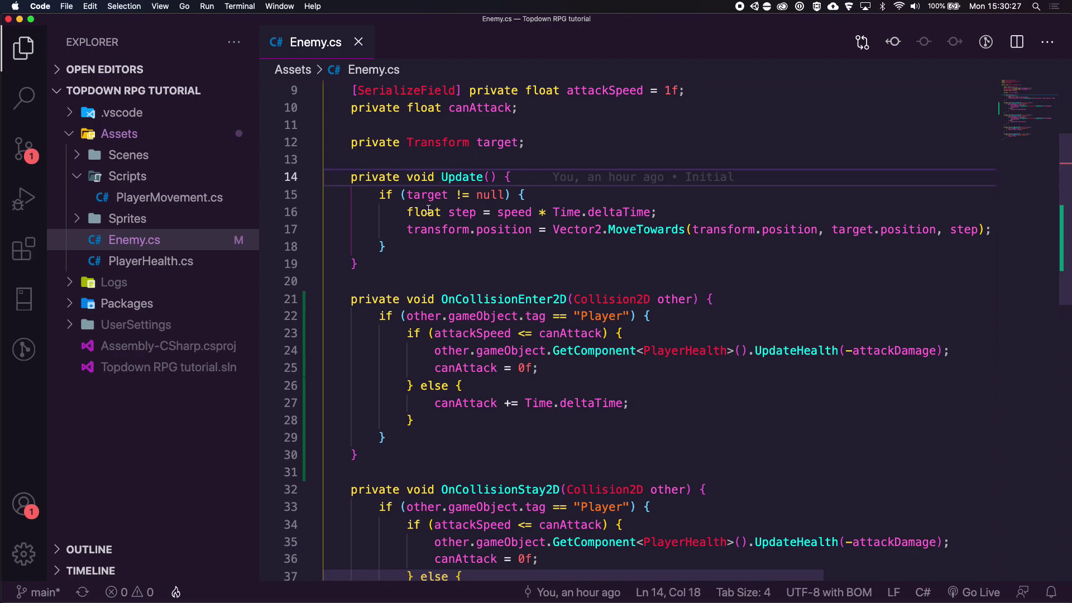
text(Fixed)
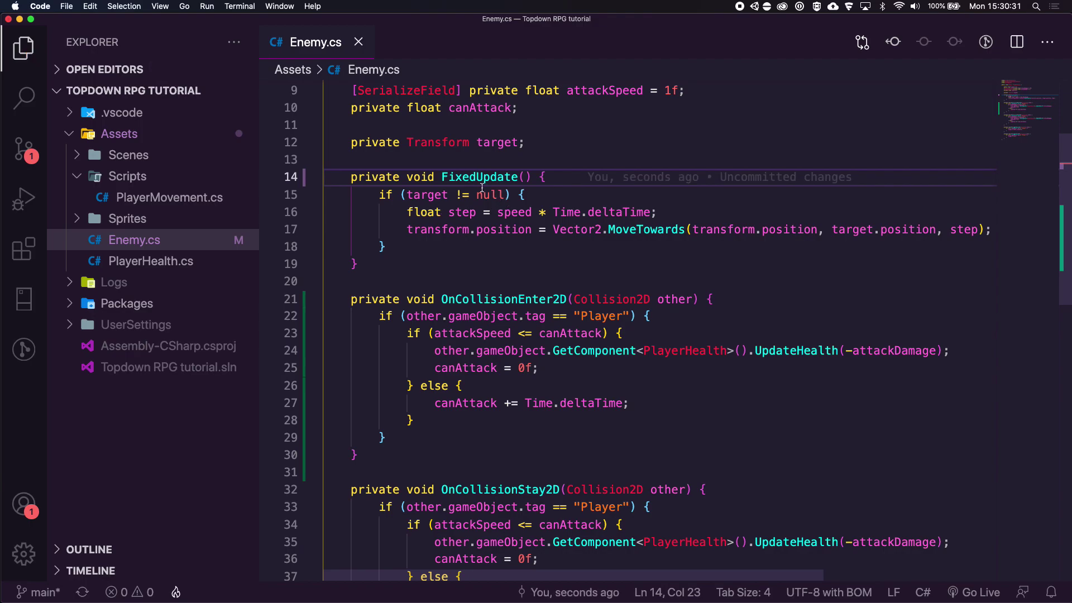
Check how FixedUpdate is used in PlayerMovement.cs, and return to Enemy.cs to look over its FixedUpdate method.
click(163, 199)
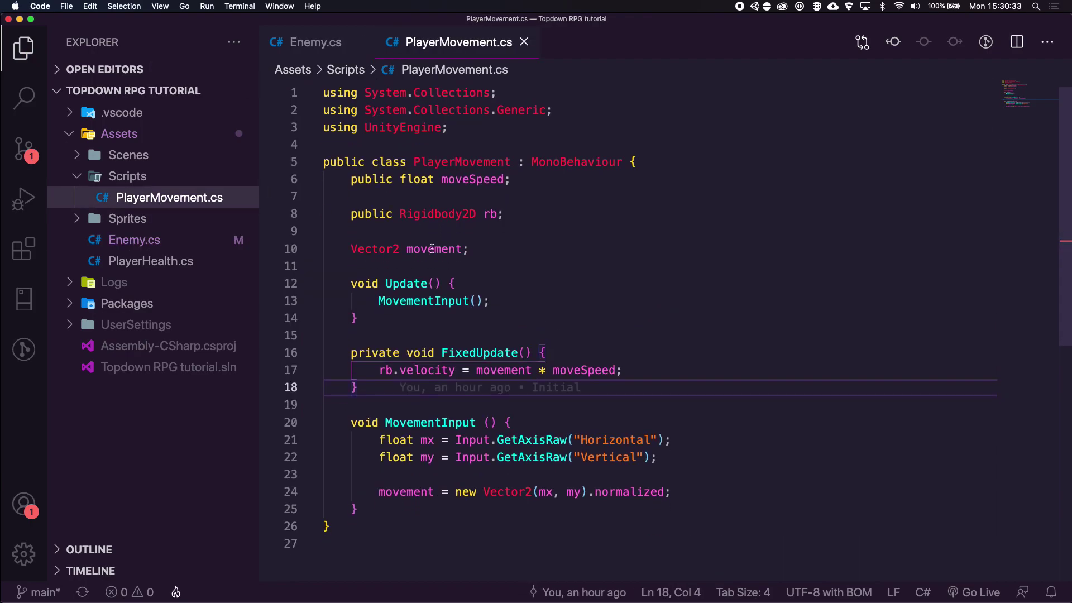
scroll(503, 335, down, 2)
double_click(523, 308)
click(523, 308)
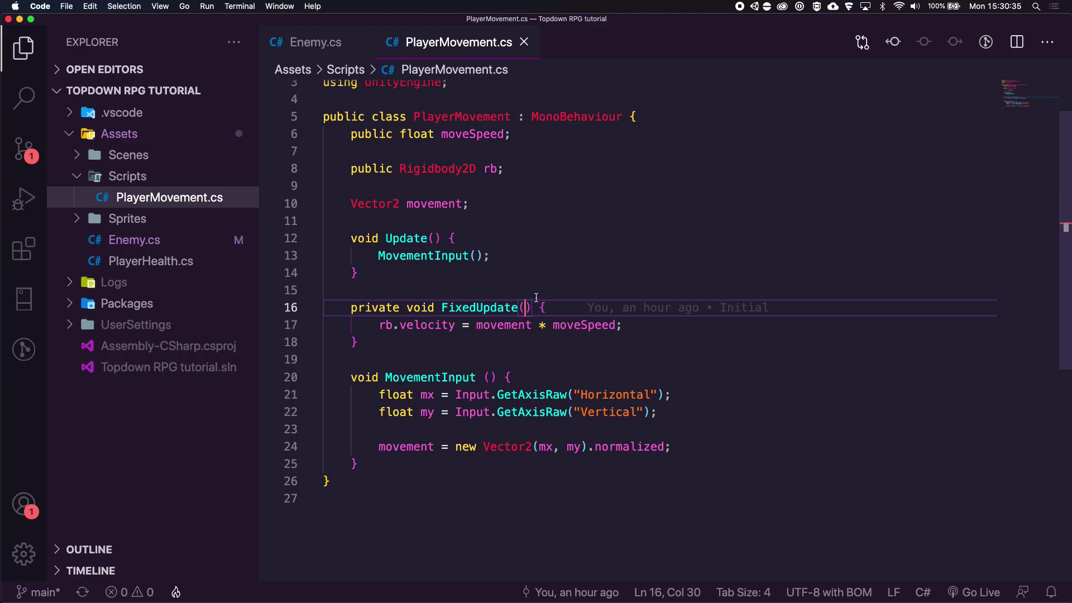
key(ctrl+Tab)
scroll(477, 314, down, 2)
scroll(478, 313, up, 4)
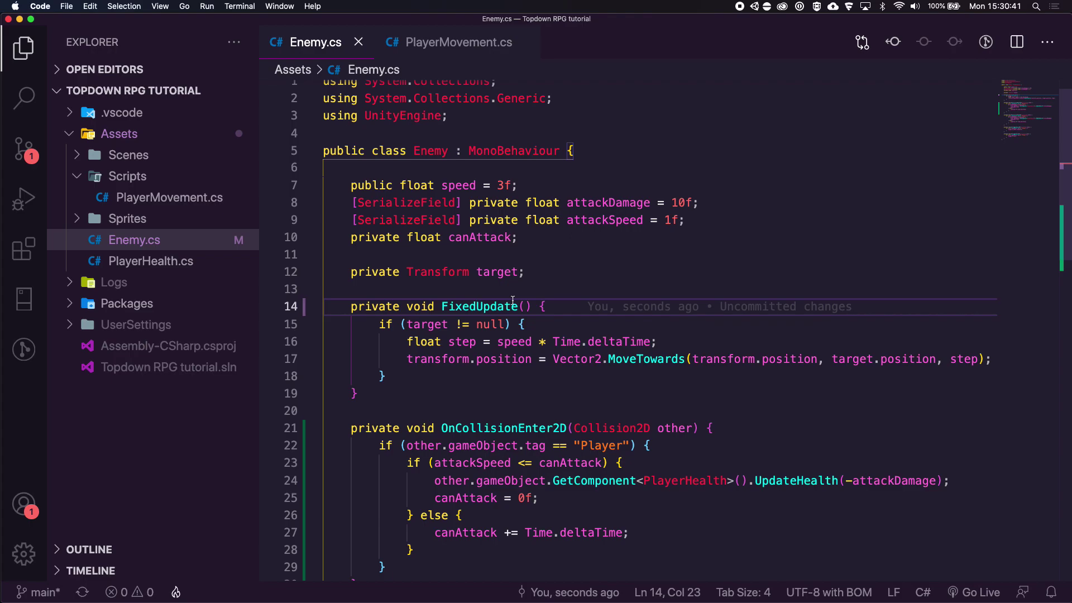
Switch to Unity, playtest the game by moving the player around while the enemy chases, and stop play mode.
key(super+Tab)
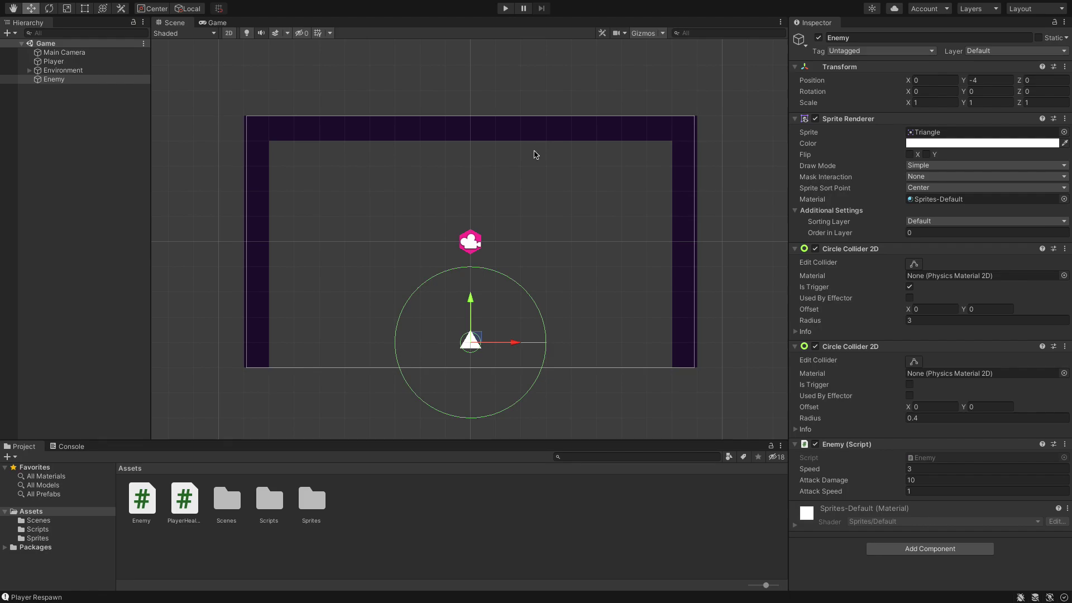
click(506, 8)
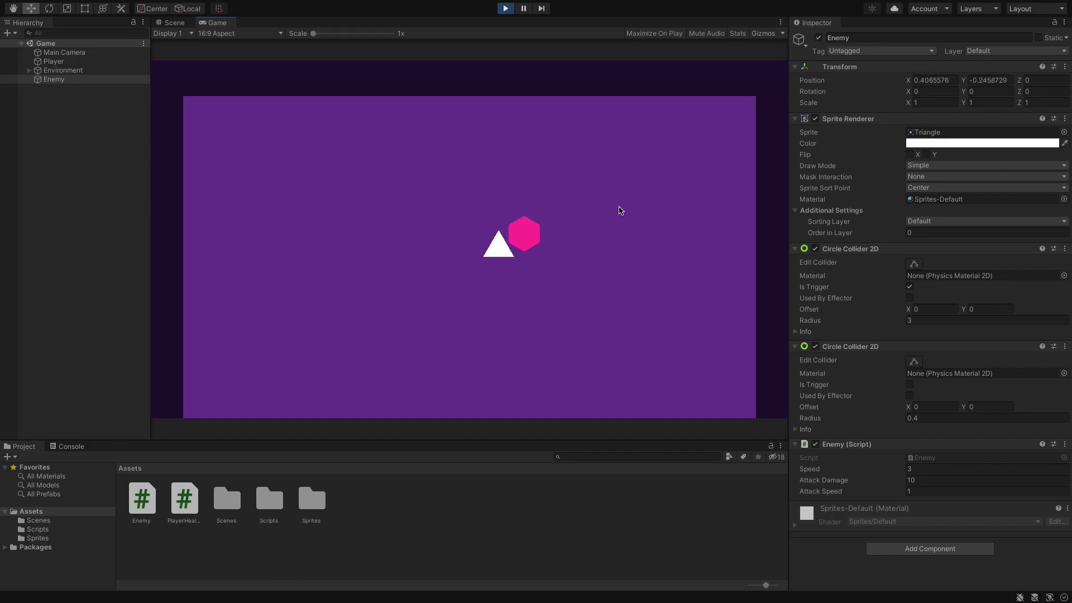
key(s)
key(d)
key(w)
key(s)
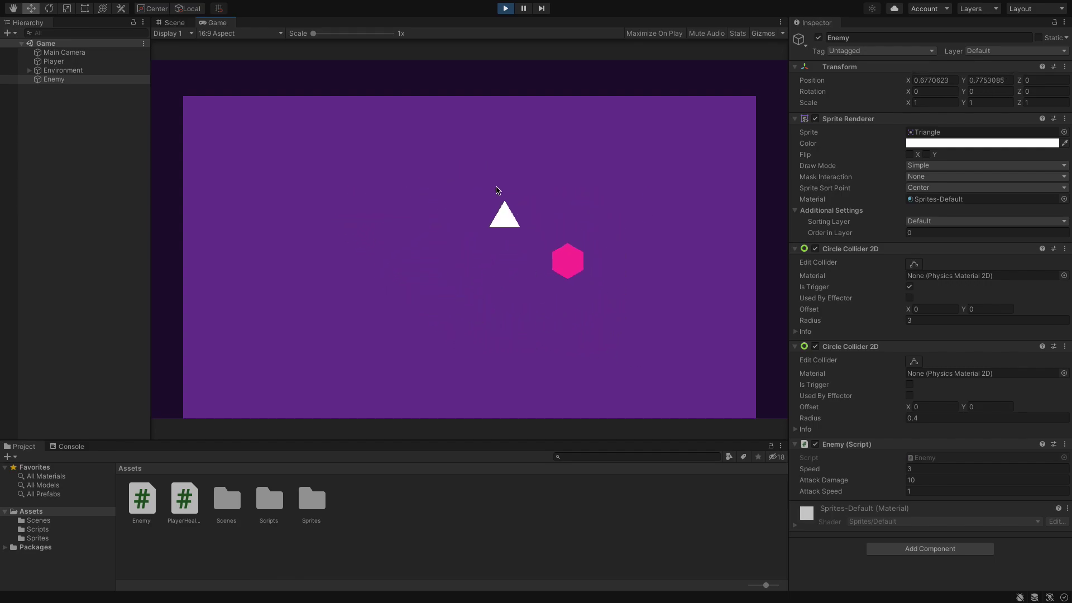
click(506, 8)
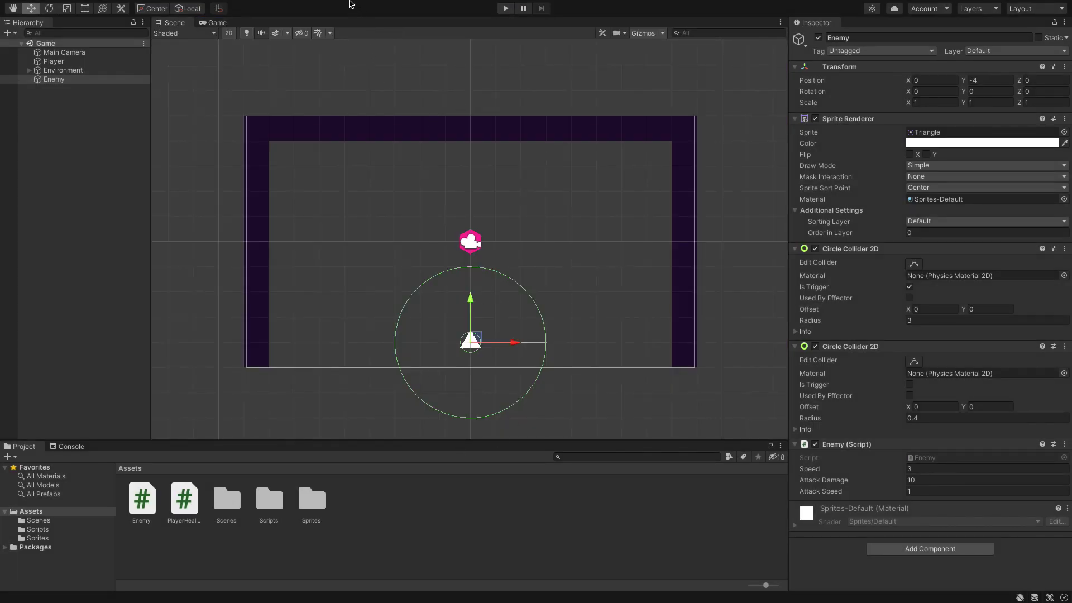
Open the Package Manager window and clear its package search filter.
mouse_move(351, 3)
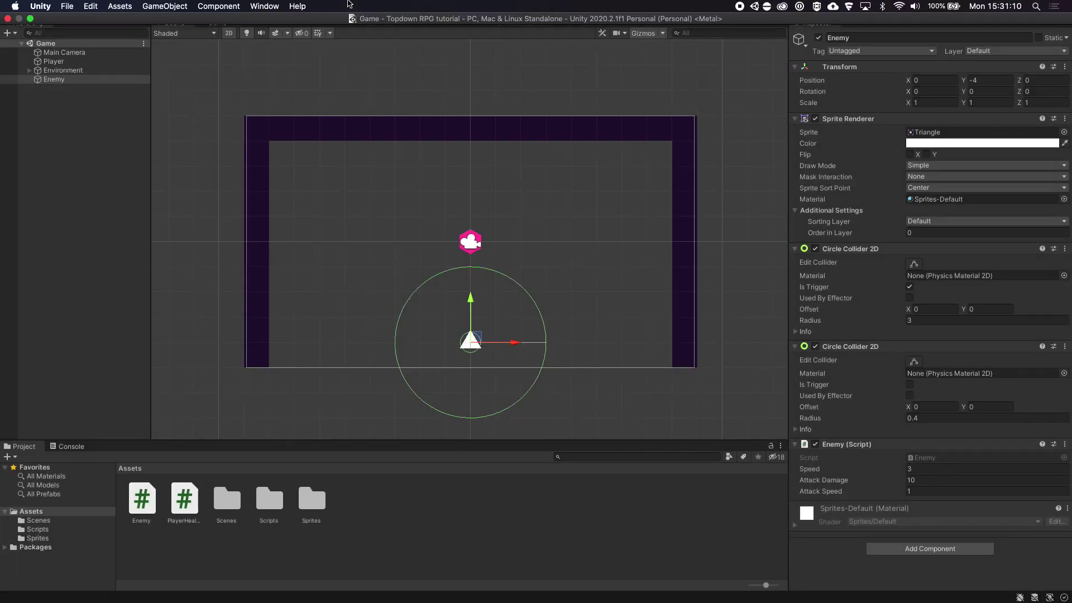
click(266, 6)
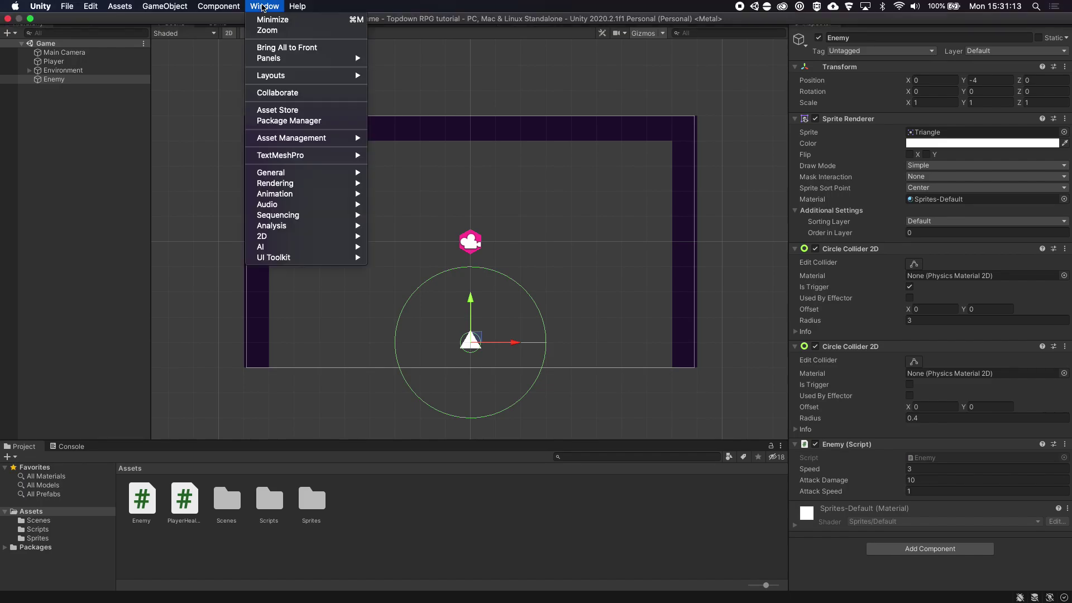
click(274, 122)
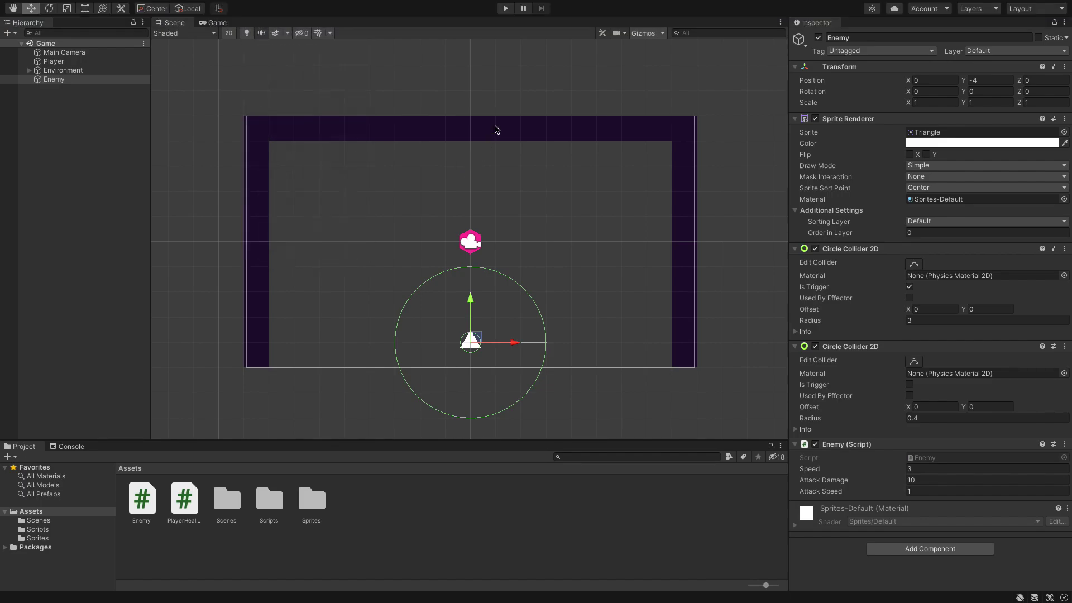
drag(625, 100, 373, 68)
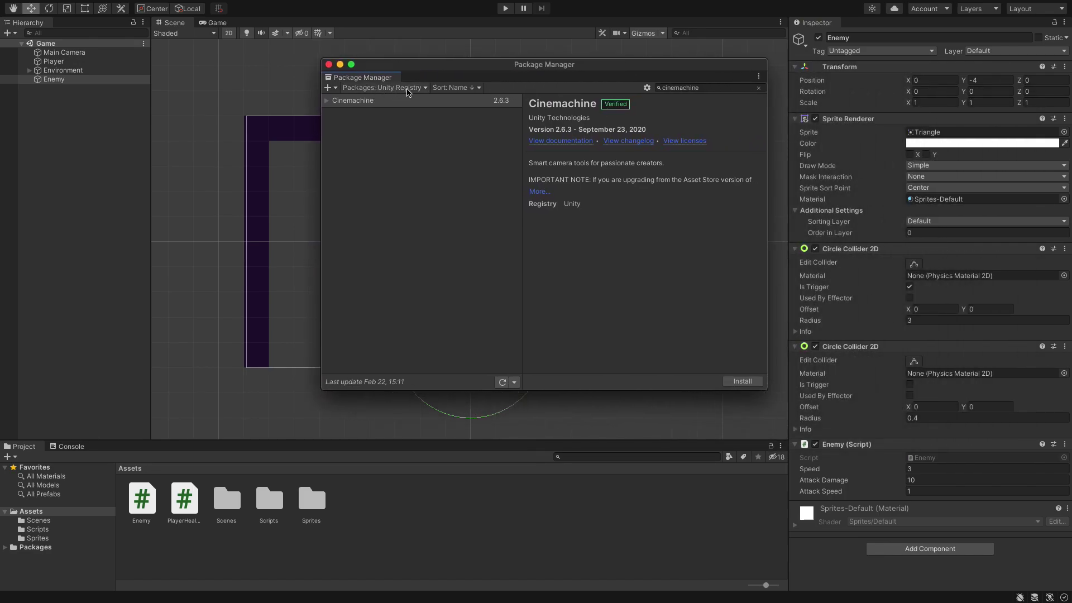
click(693, 87)
key(BackSpace)
View the packages listed as In Project, and return the package list to Unity Registry.
click(393, 88)
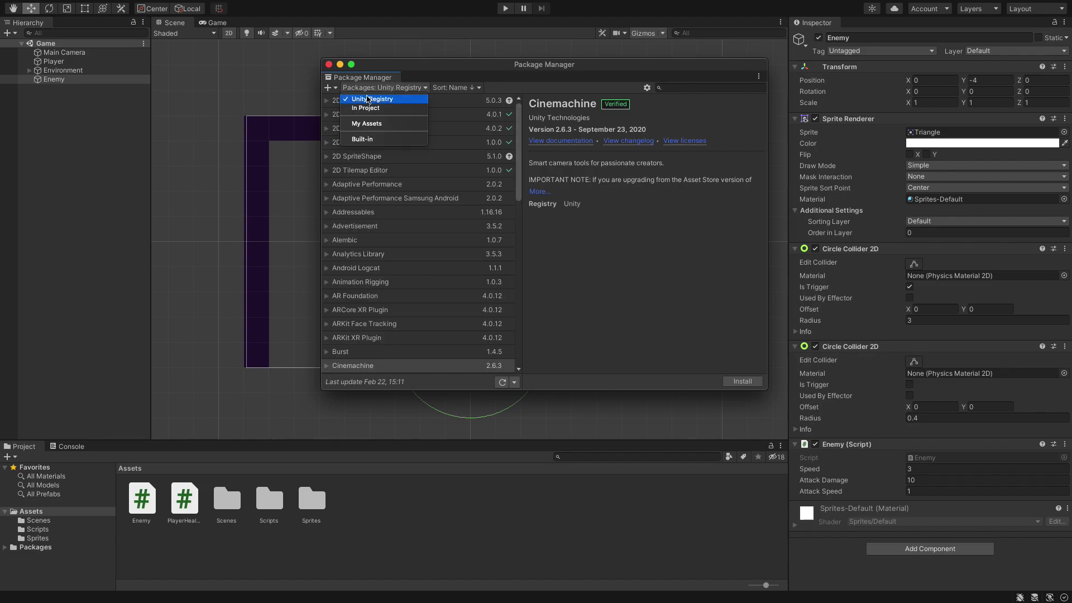
click(364, 107)
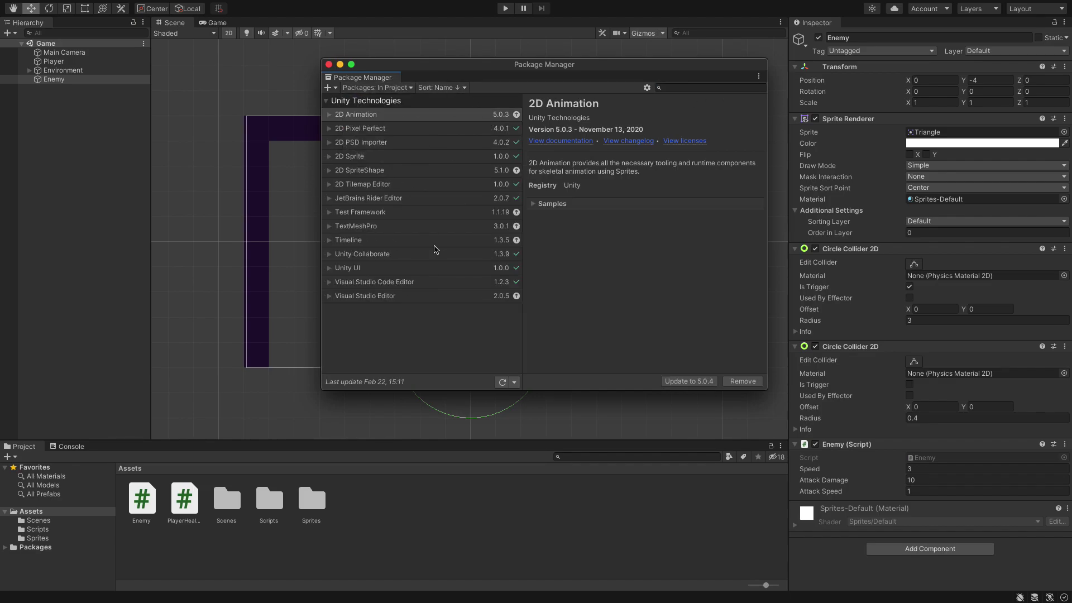
click(382, 87)
click(362, 99)
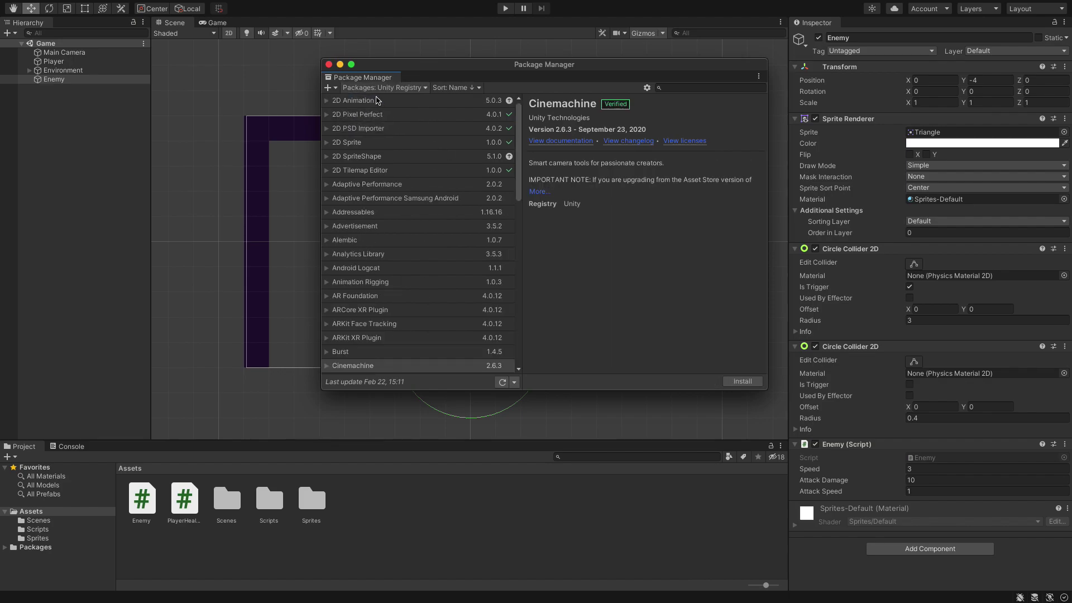
Search the Unity Registry for Cinemachine, install version 2.6.3 of the package, and close the Package Manager.
click(682, 86)
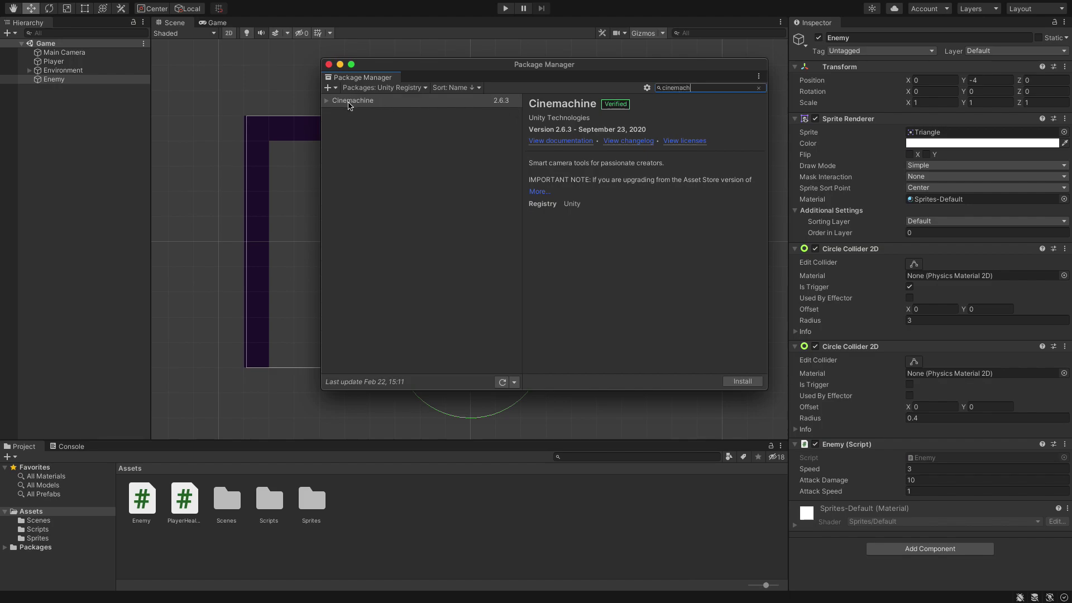
click(328, 102)
click(328, 102)
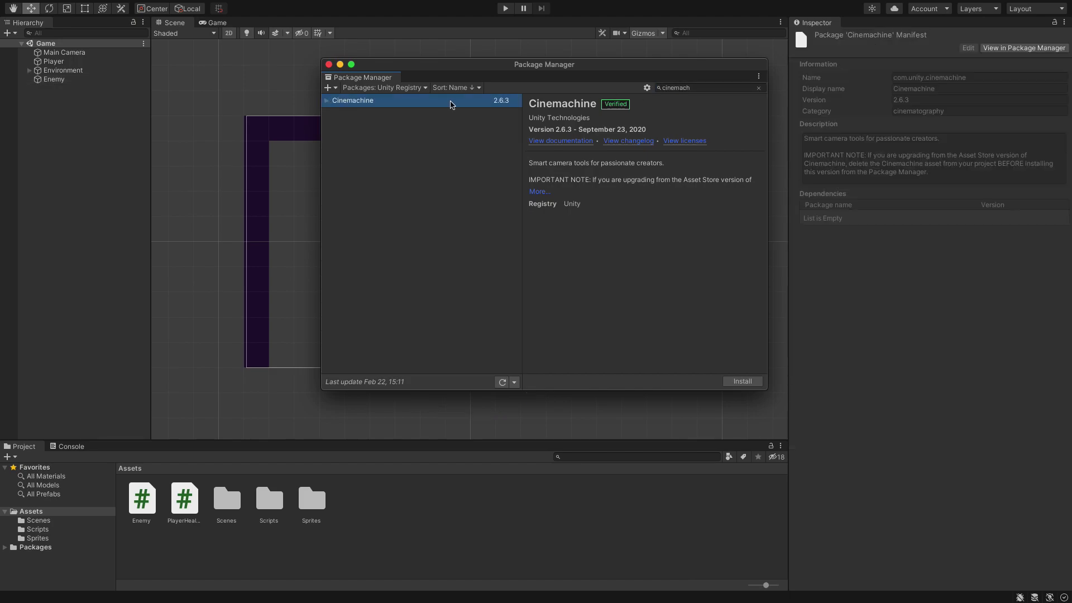
click(742, 381)
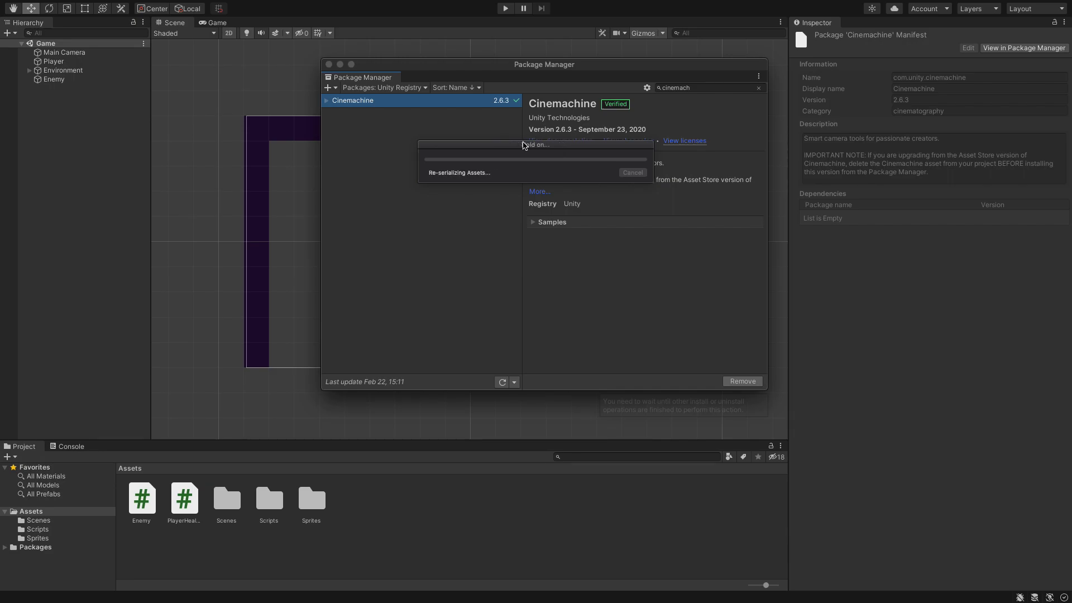
click(329, 65)
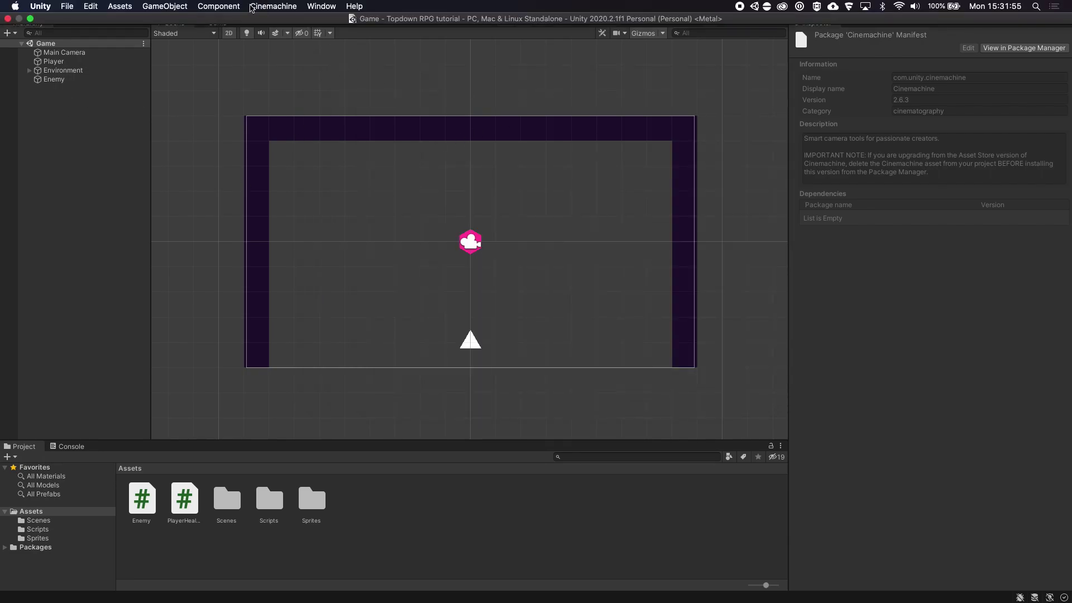
Create a Cinemachine 2D camera and place it first in the Game scene's hierarchy.
click(266, 7)
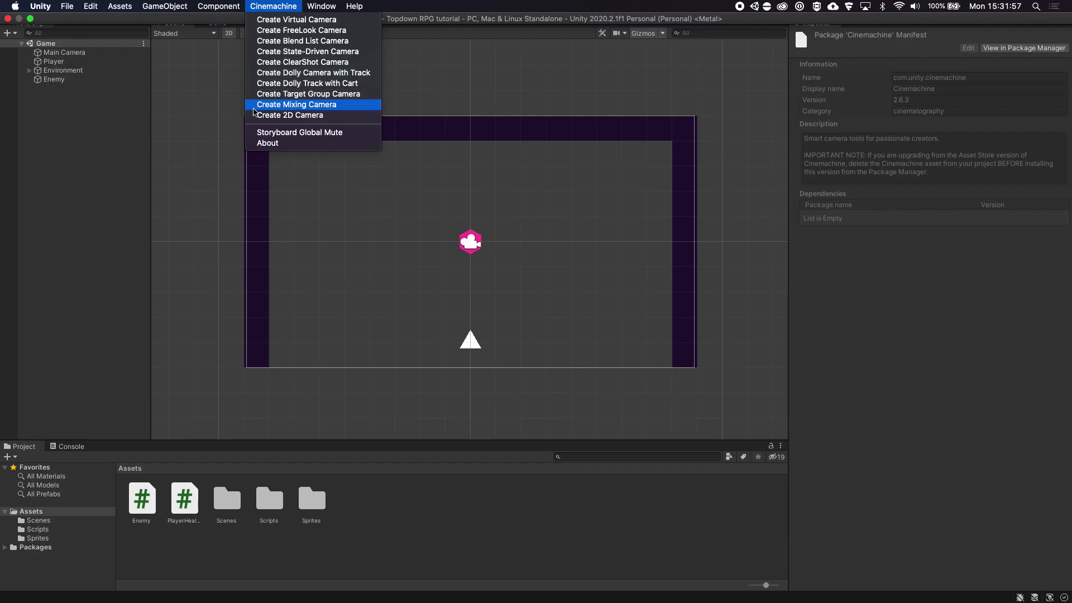
click(272, 116)
drag(60, 87, 63, 48)
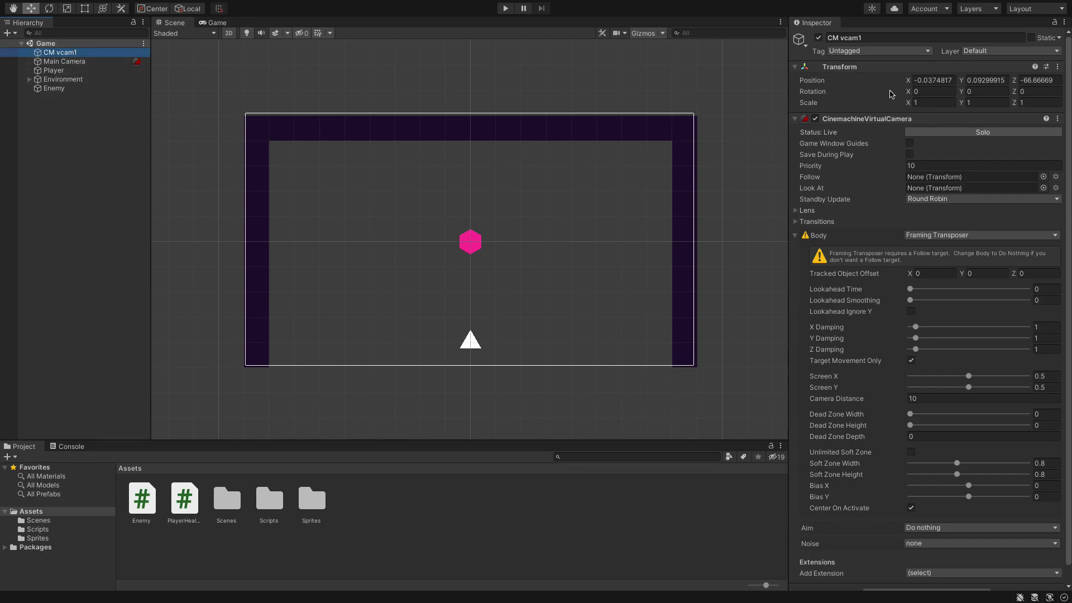
Reset the Transform component of the CM vcam1 camera.
click(1063, 23)
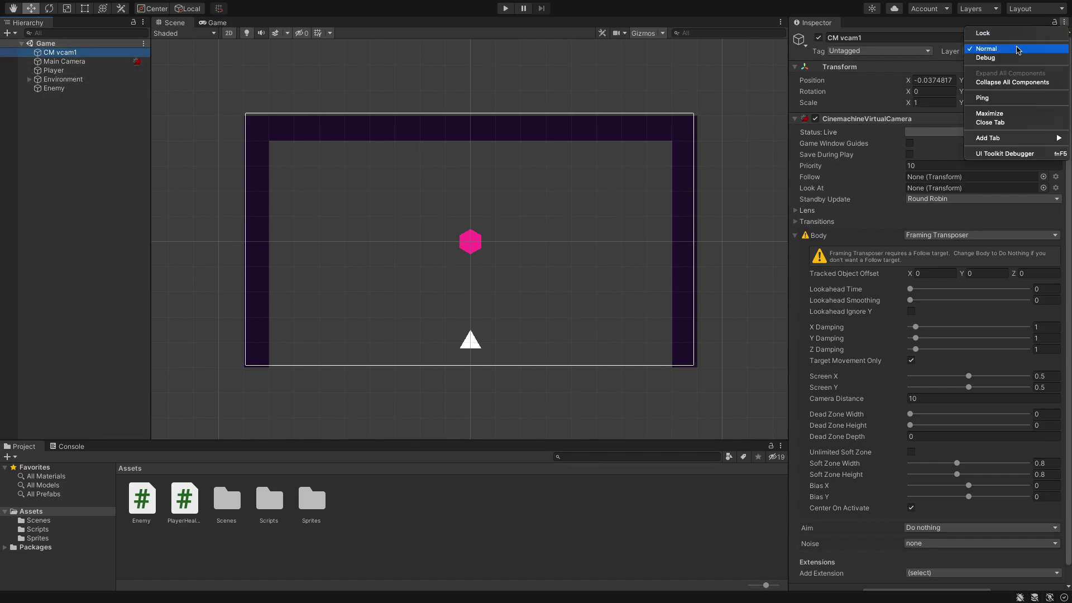
click(1066, 23)
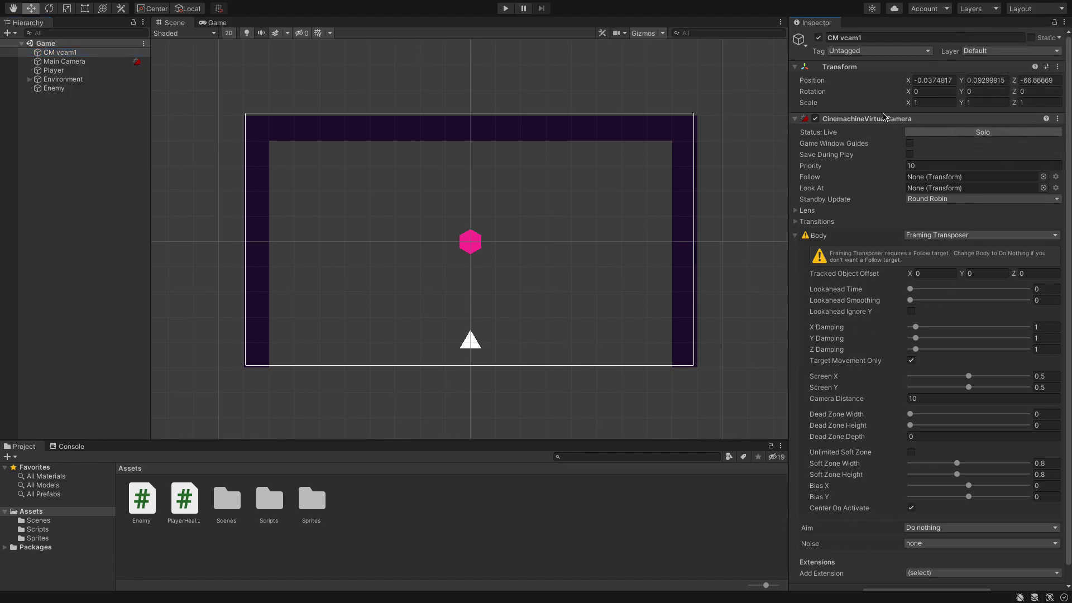
right_click(860, 70)
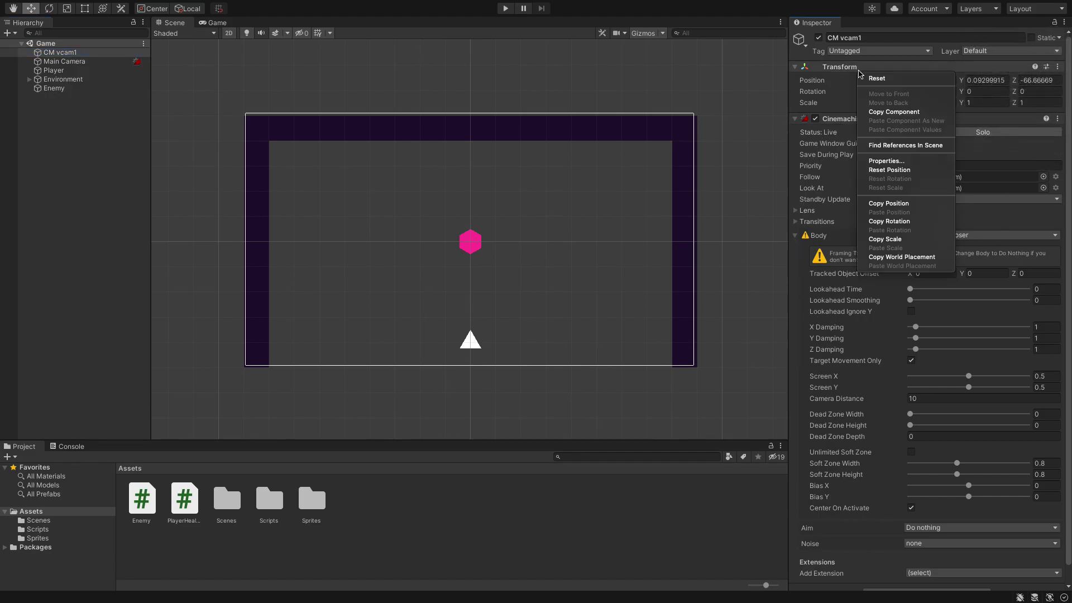
click(873, 78)
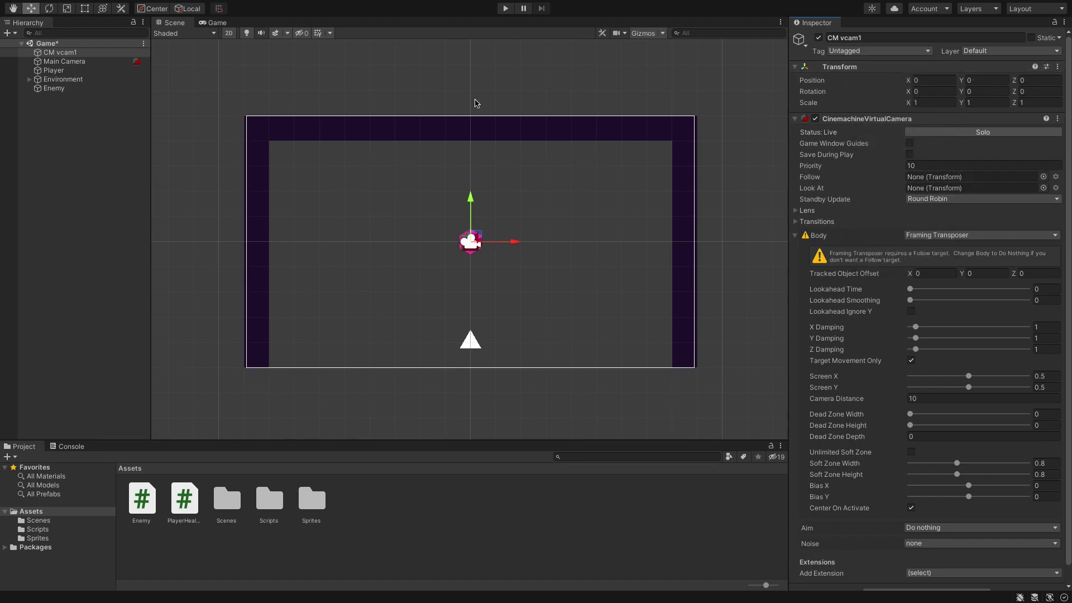
Assign the Player as the Follow target of CM vcam1 and save the scene.
click(60, 52)
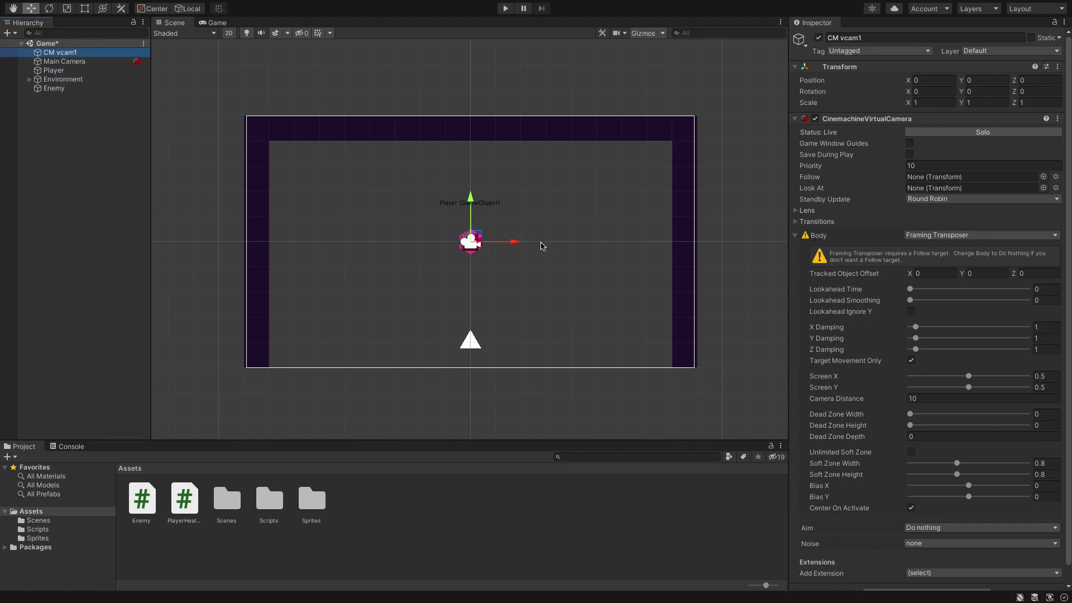
drag(875, 252, 929, 188)
drag(818, 175, 949, 176)
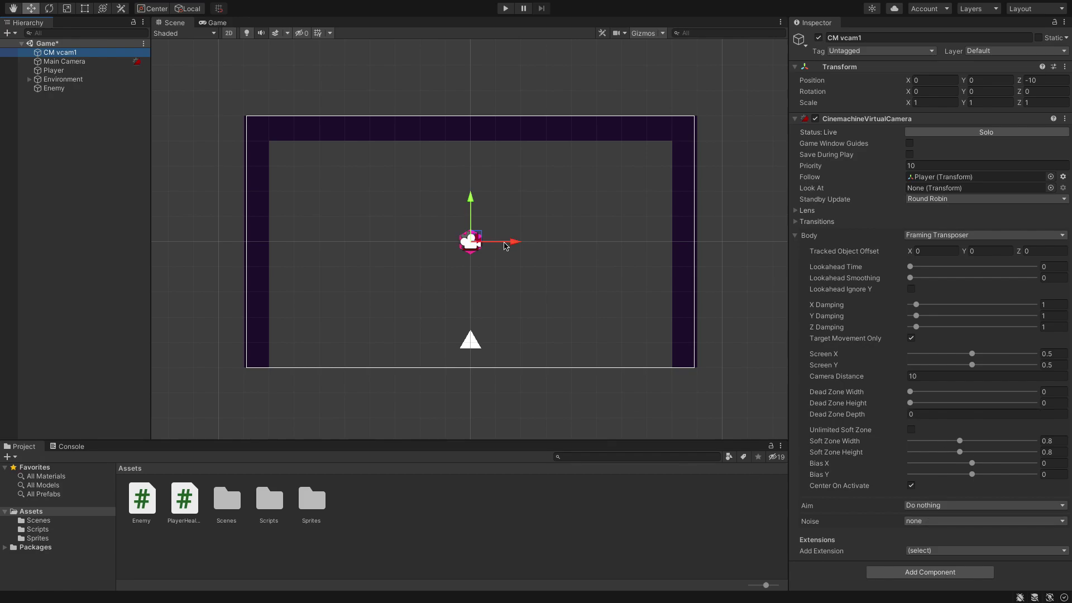
key(ctrl+s)
Playtest the game, moving the player around the arena and near the enemy to check how the virtual camera follows.
click(506, 10)
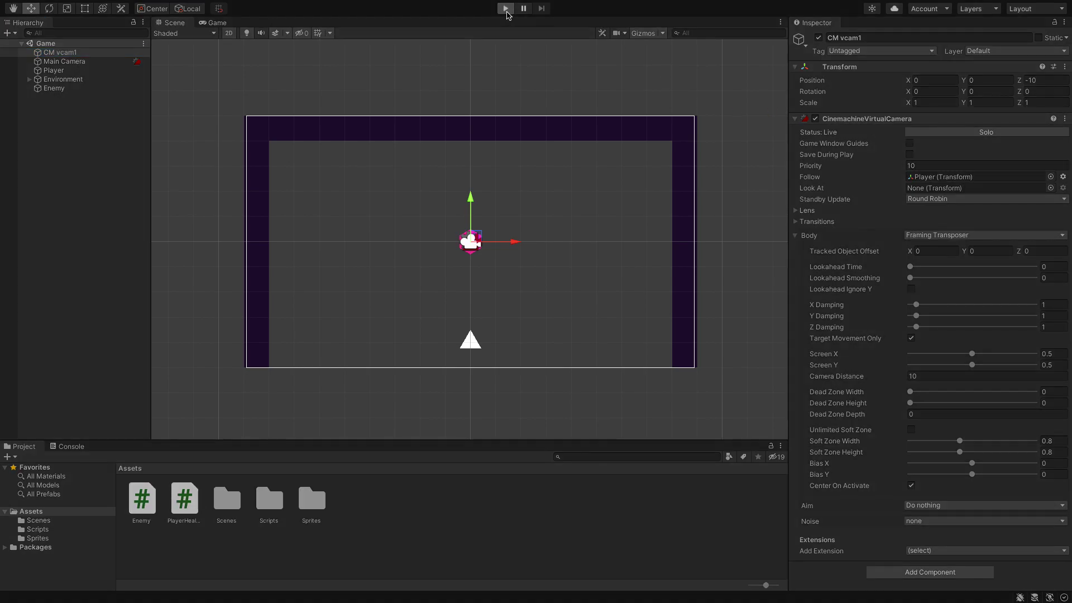
key(d)
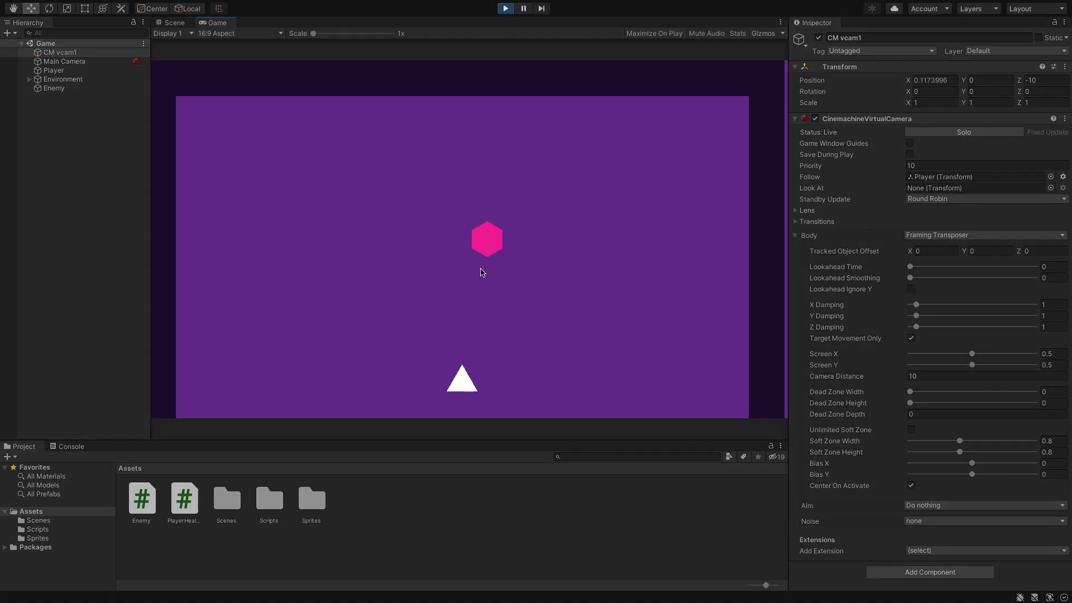
key(w)
key(s)
key(d)
key(a)
key(w)
key(d)
key(w)
key(a)
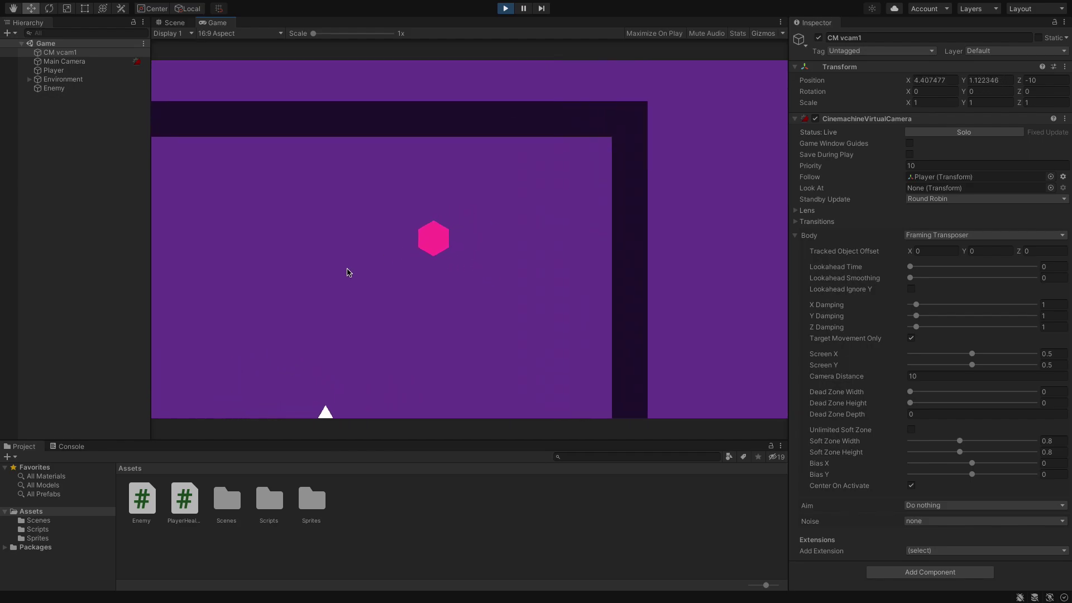
key(a)
key(d)
key(a)
key(d)
key(a)
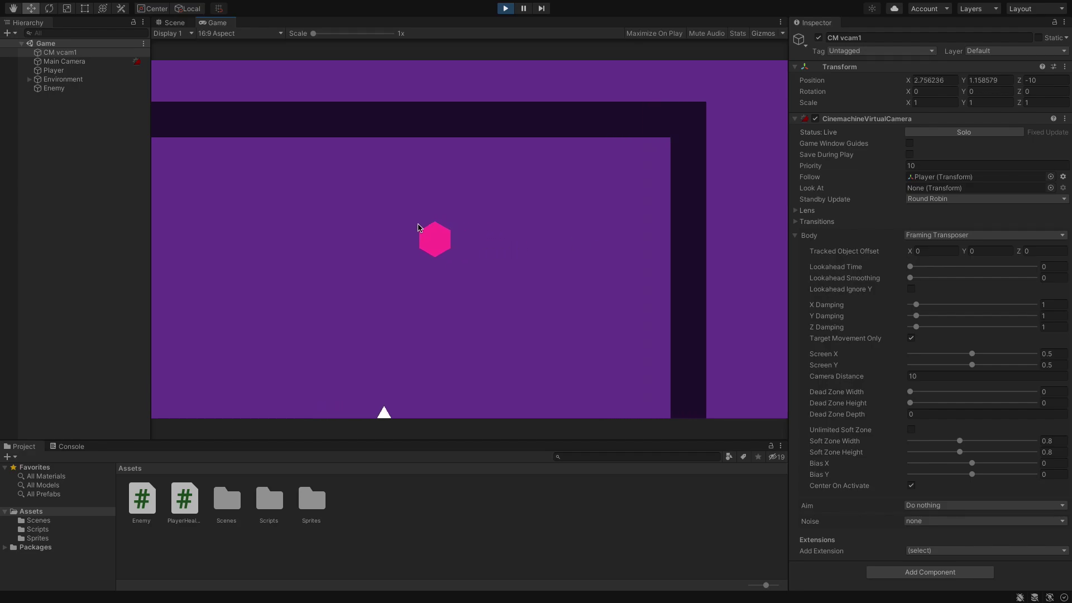
key(s)
key(a)
key(w)
key(s)
key(d)
key(w)
key(d)
key(w)
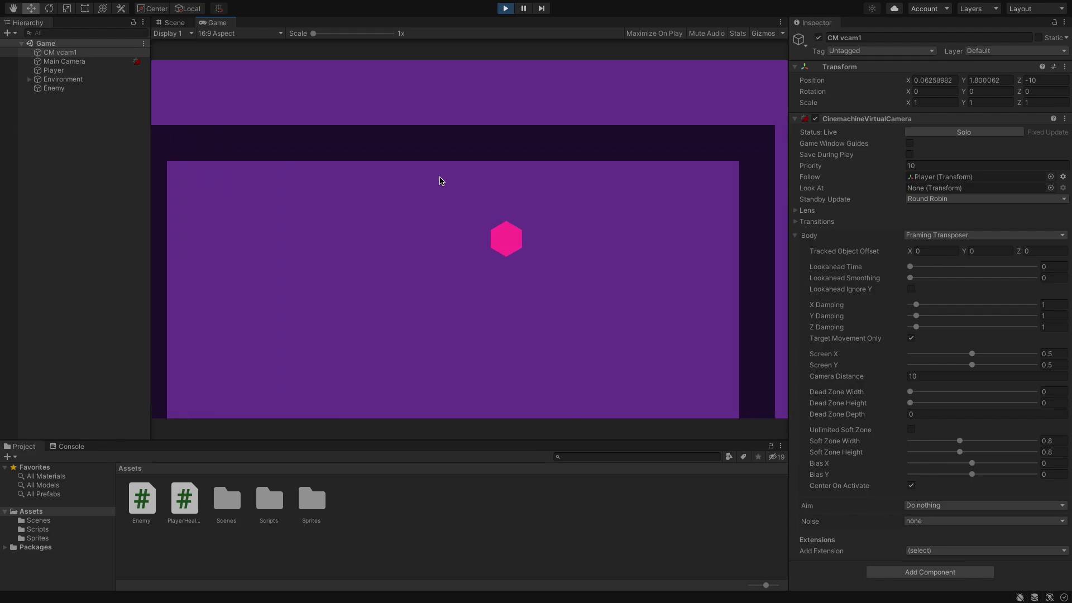
key(a)
key(s)
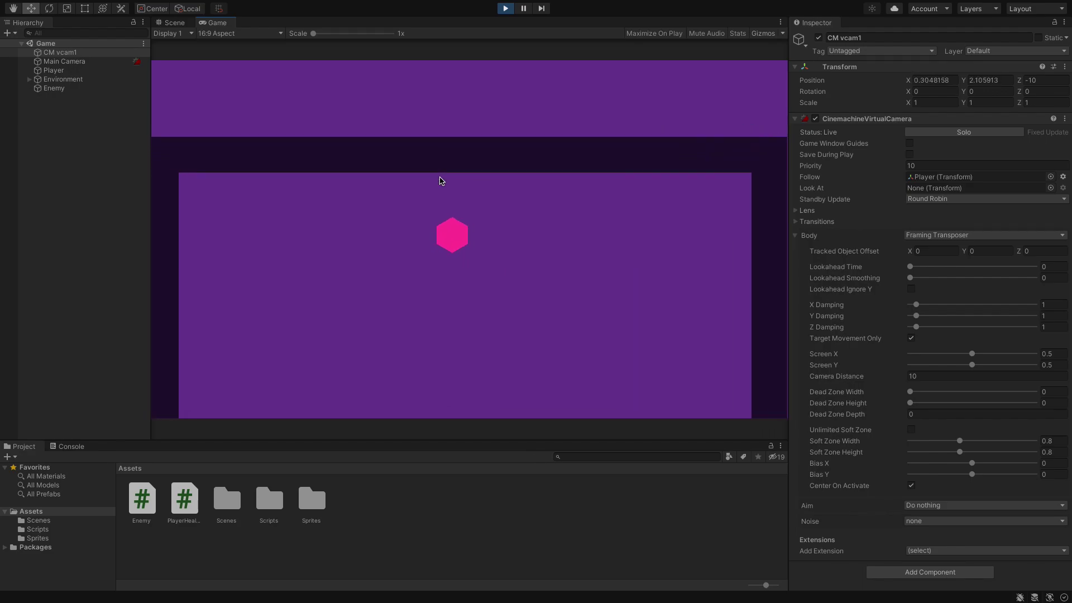
key(d)
key(s)
key(a)
key(w)
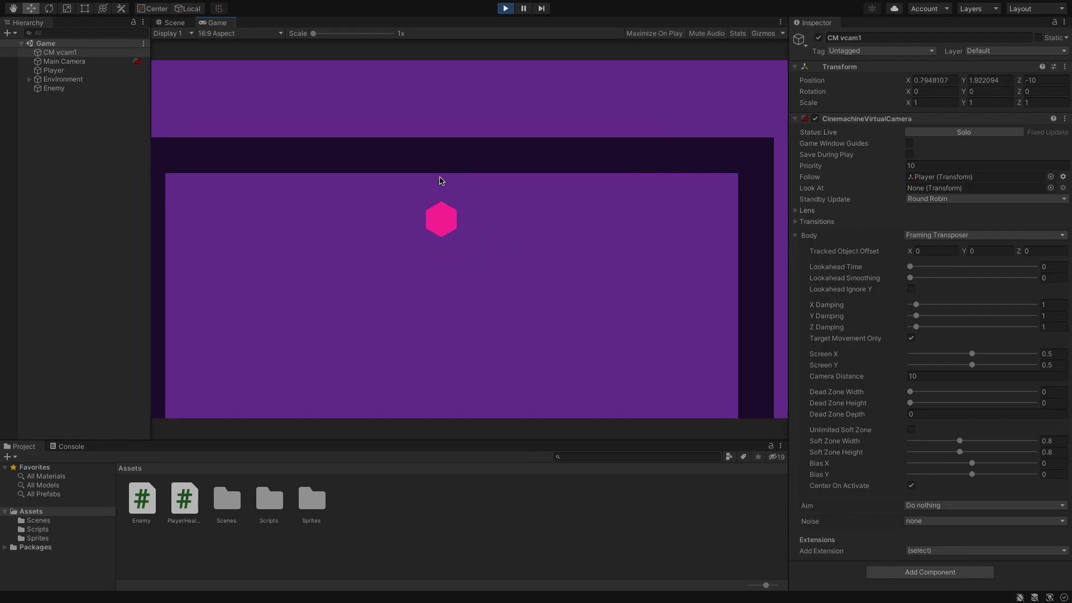
key(s)
key(d)
key(s)
key(a)
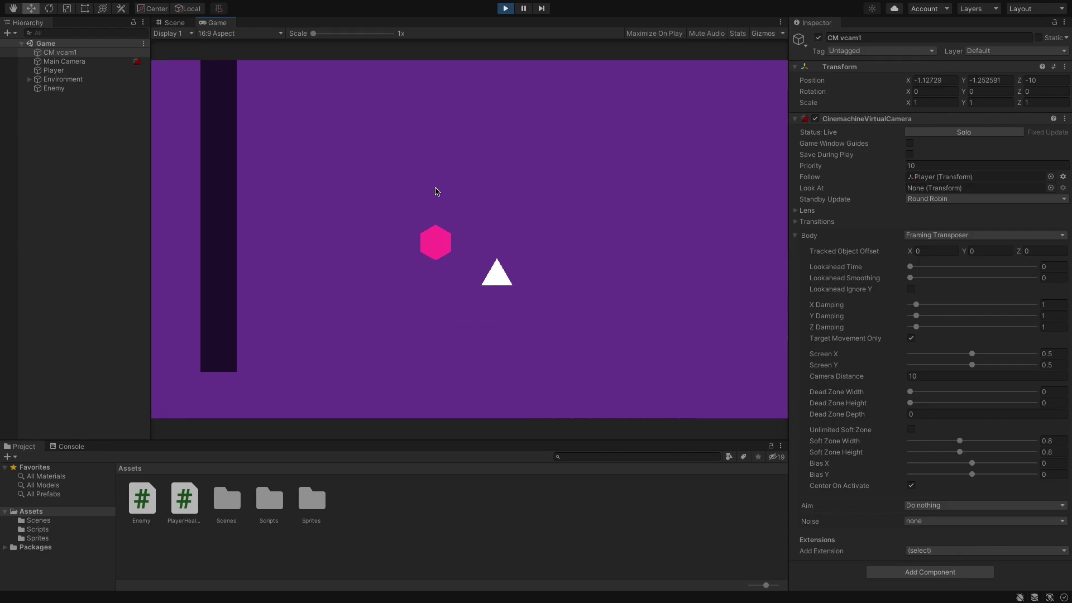
key(d)
key(s)
key(w)
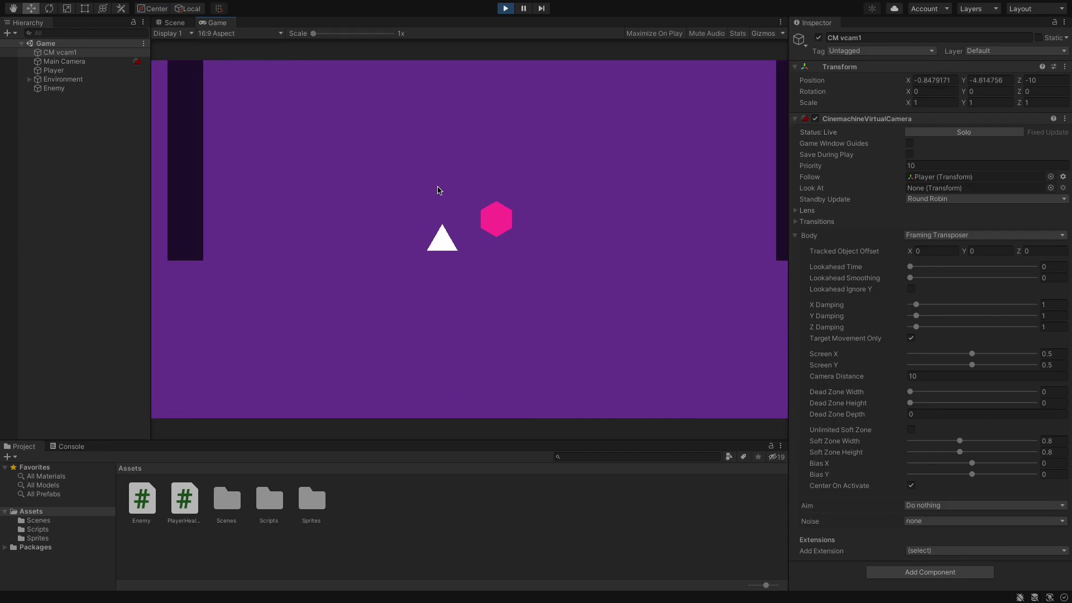
key(a)
key(s)
key(d)
key(w)
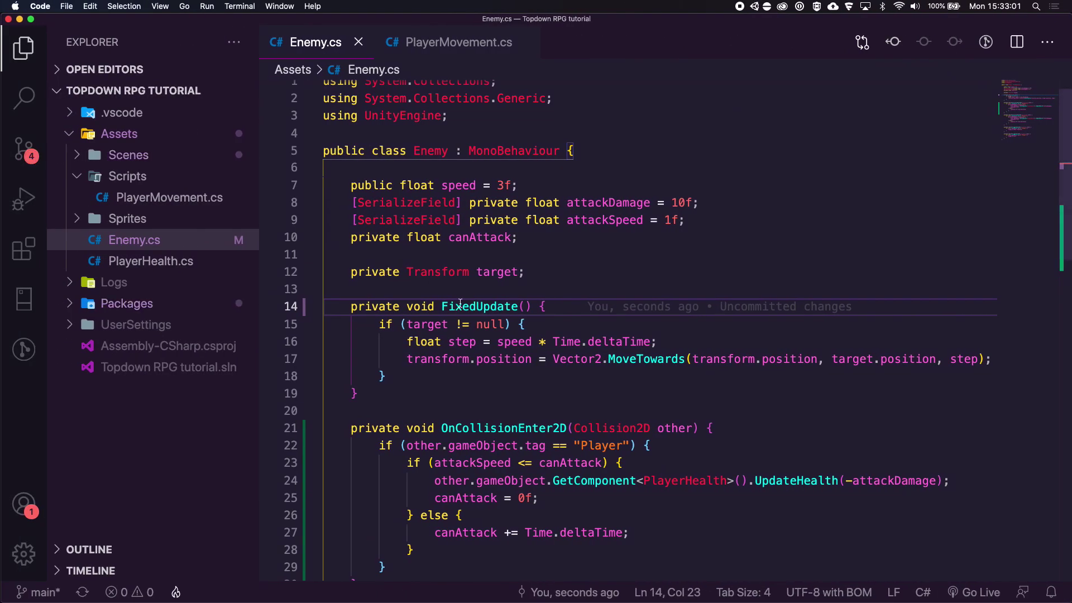
In Enemy.cs in Visual Studio Code, rename the FixedUpdate method as Update and save the script.
key(BackSpace)
key(alt+shift+Left)
key(BackSpace)
key(super+s)
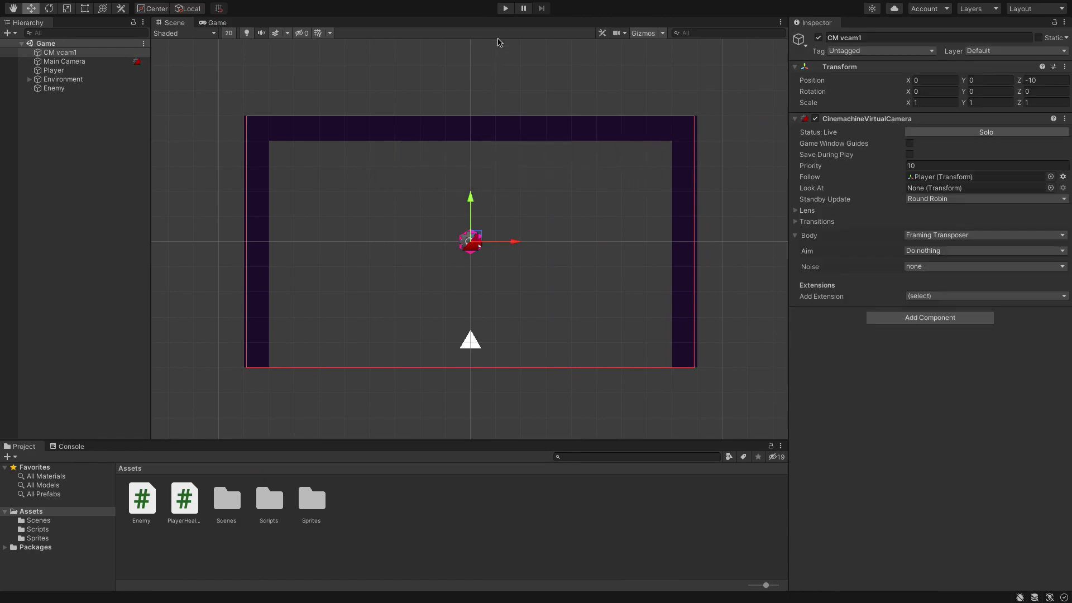
Playtest in Unity with the enemy chasing the player to check the enemy's movement using Update.
click(506, 12)
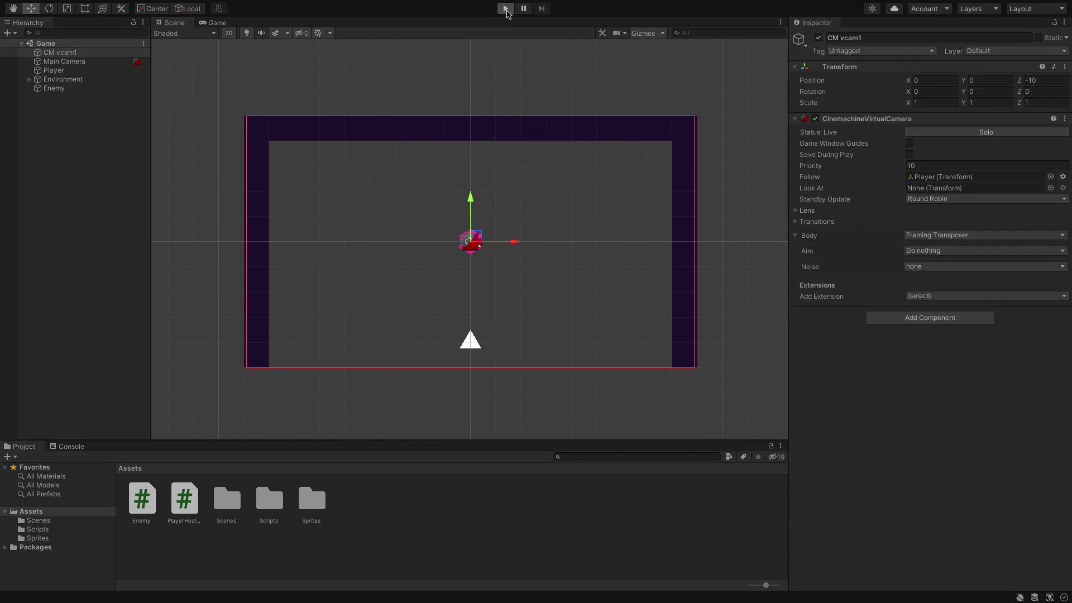
key(d)
key(s)
key(s)
key(a)
key(w)
key(d)
key(s)
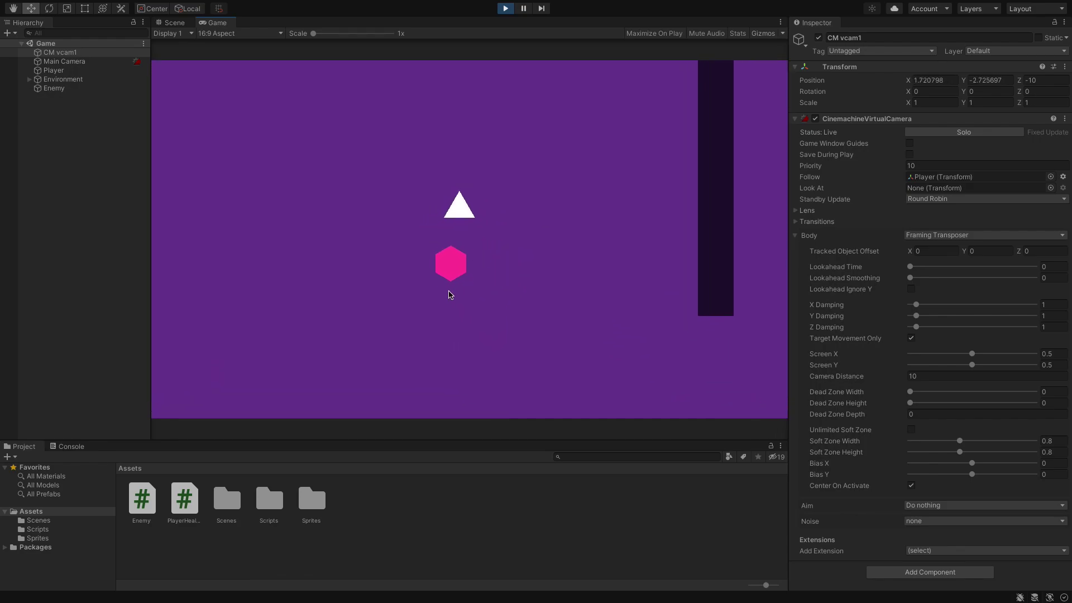
key(w)
key(d)
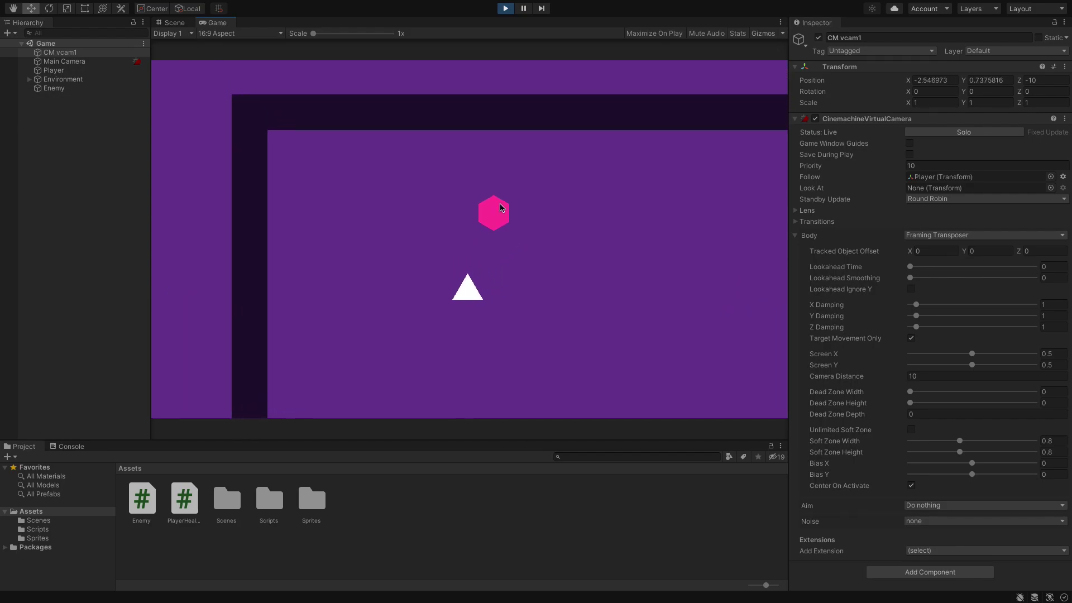
key(s)
key(a)
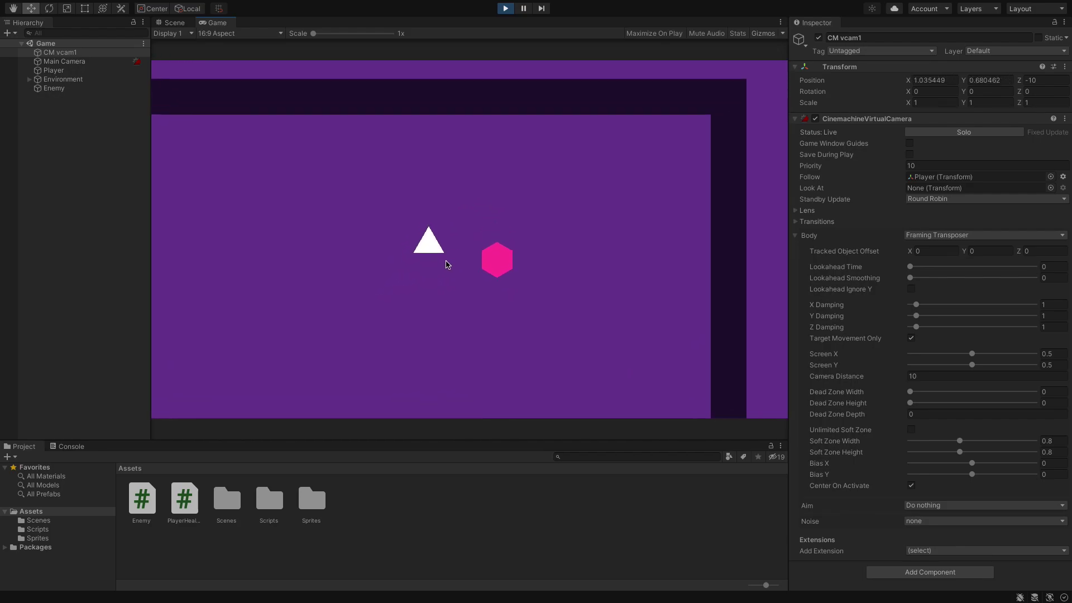
key(a)
key(w)
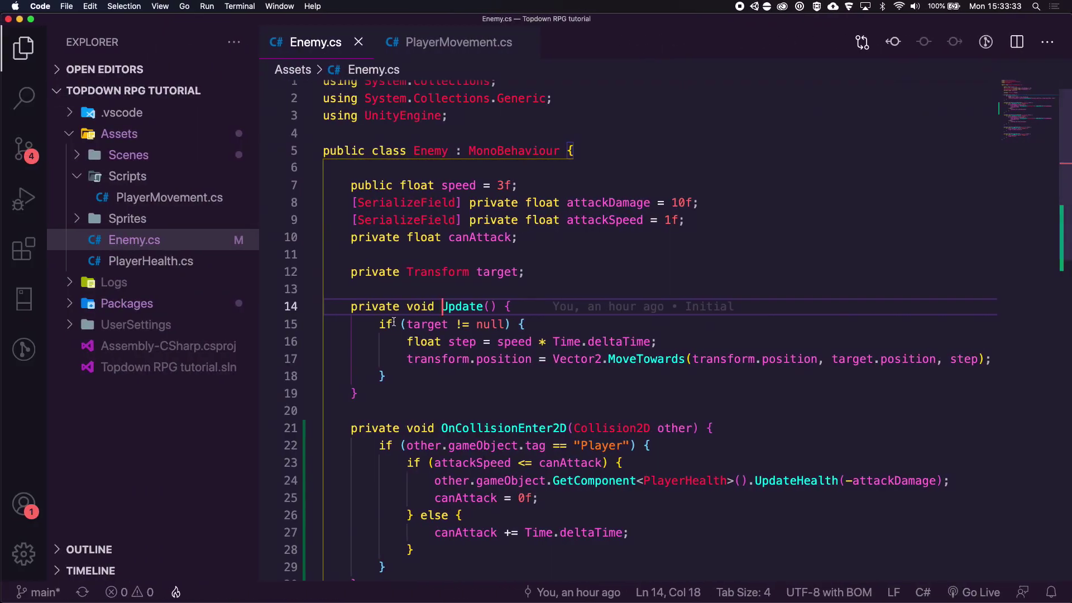
Rename the Update method in Enemy.cs as FixedUpdate and switch back to Unity.
text(Fixed)
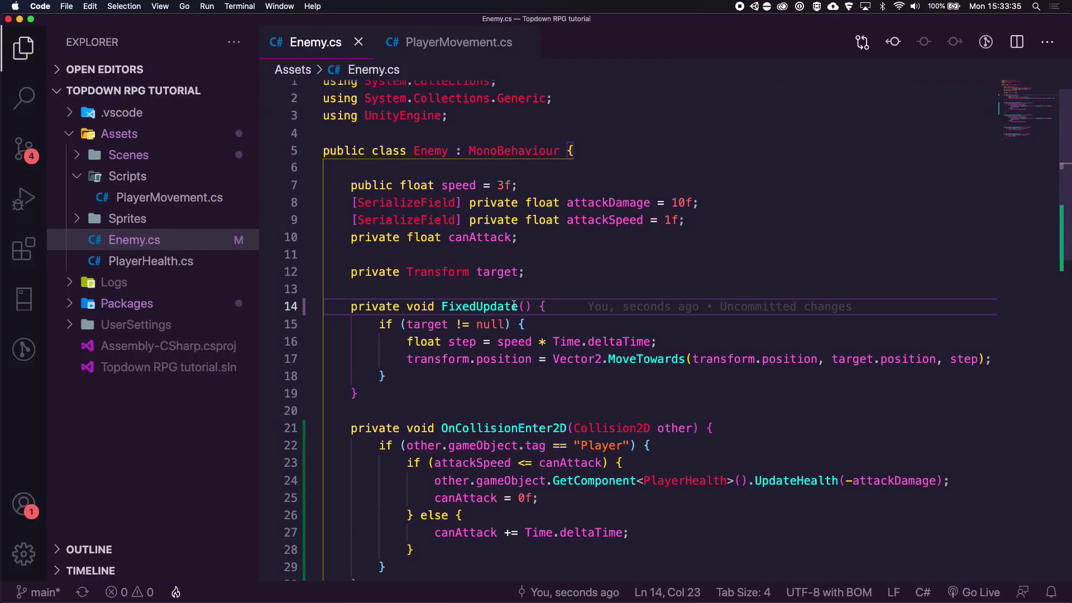
key(ctrl+Right)
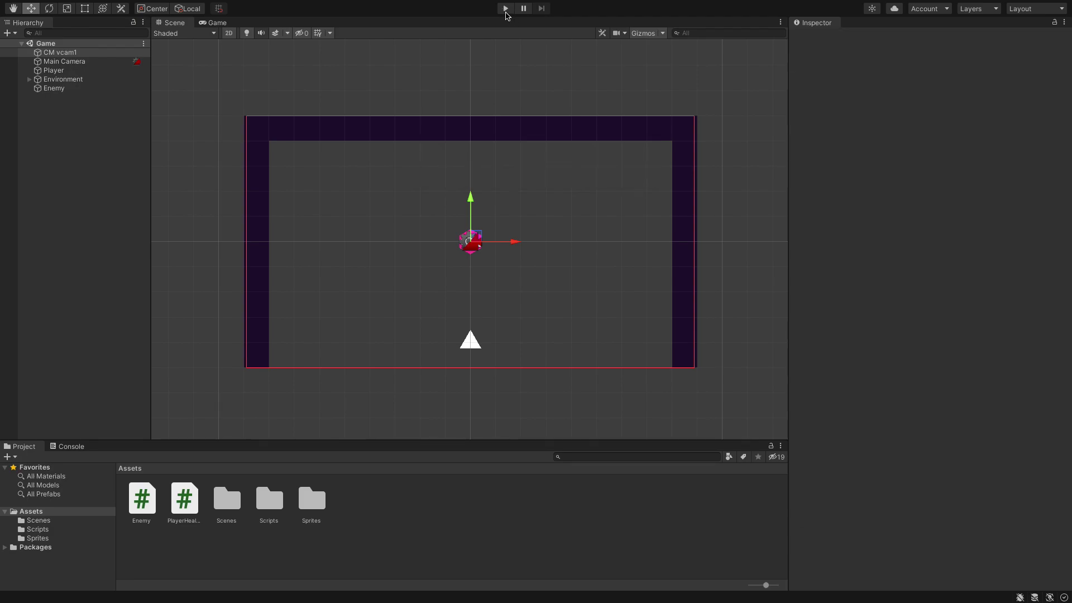
Playtest the game with the enemy script on FixedUpdate, moving the player in several directions, and stop play mode.
click(505, 9)
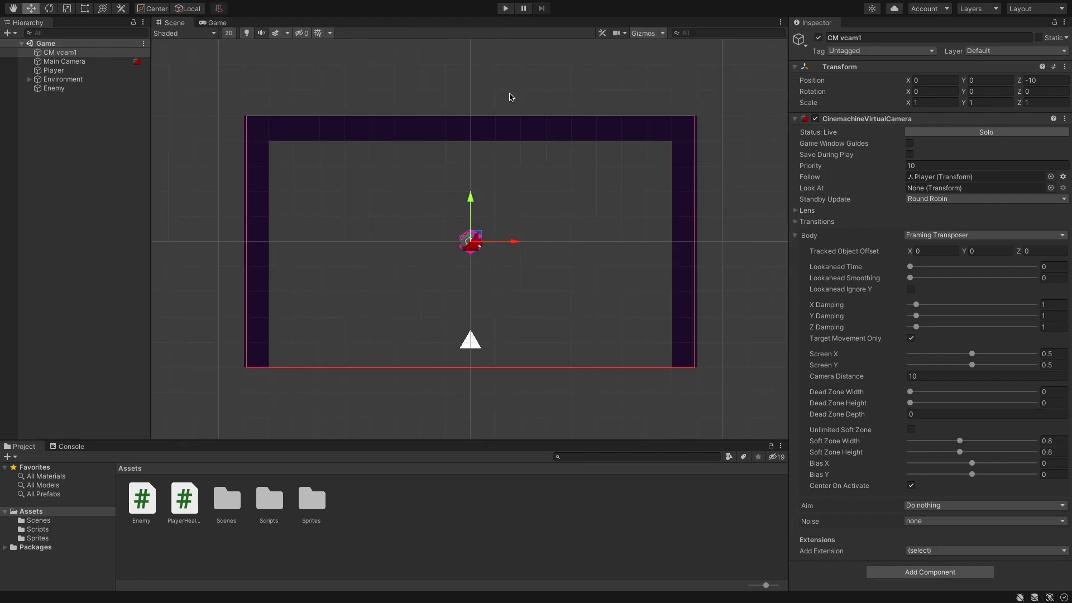
click(506, 9)
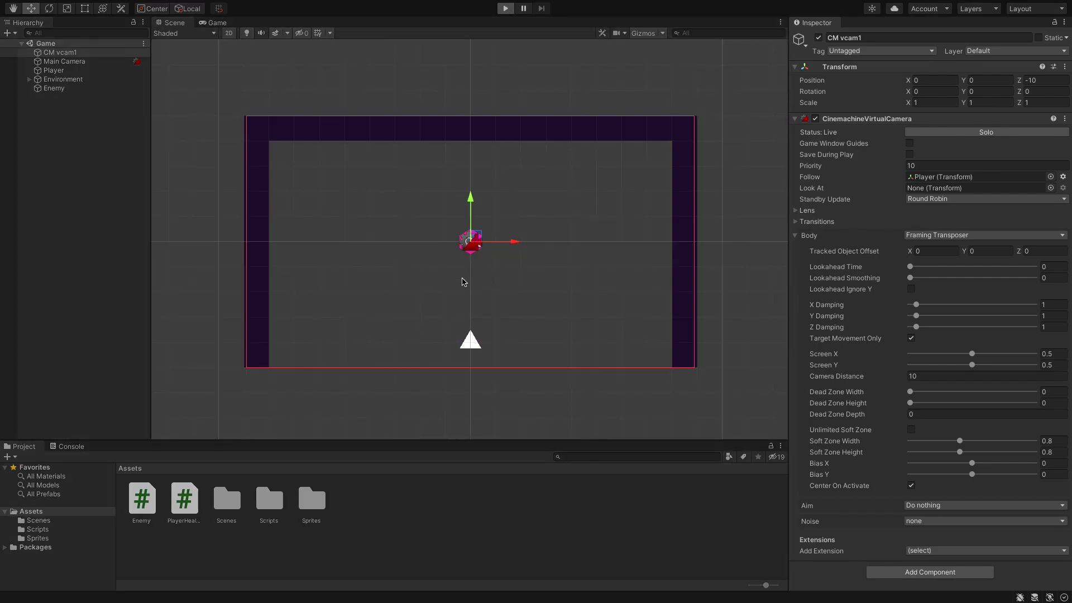
key(a)
key(s)
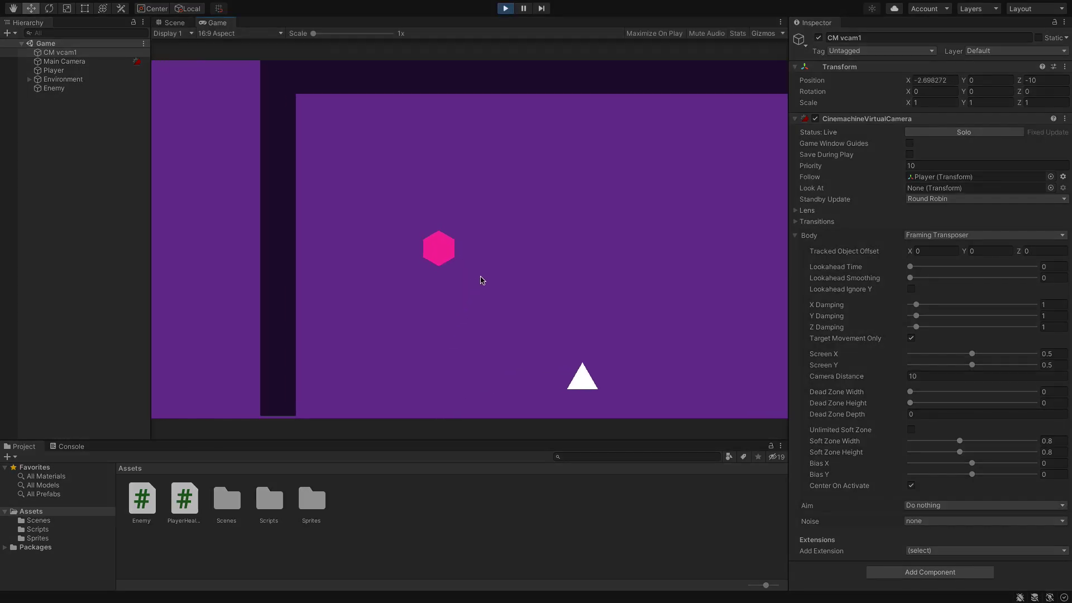
key(d)
key(a)
key(d)
key(d)
key(w)
key(a)
click(501, 10)
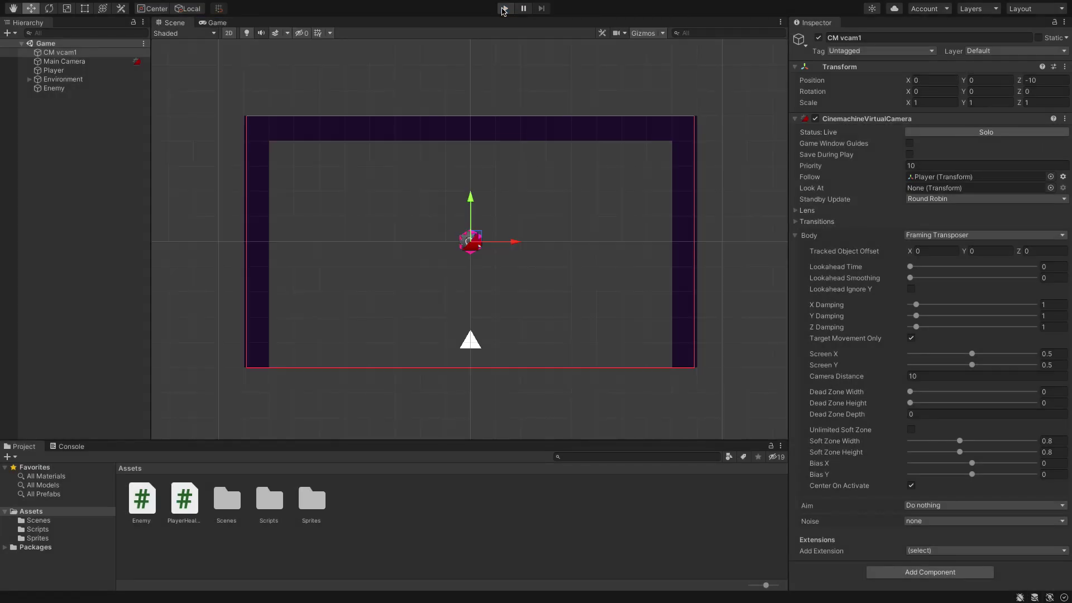